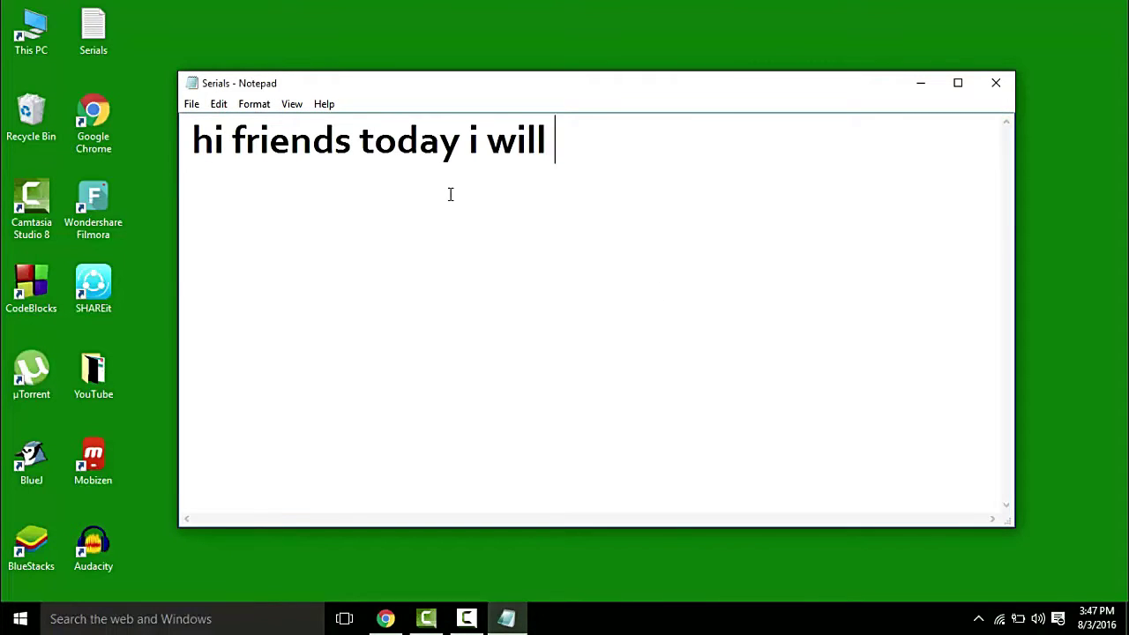
pyautogui.write('show you')
pyautogui.press('Return')
pyautogui.write('How ')
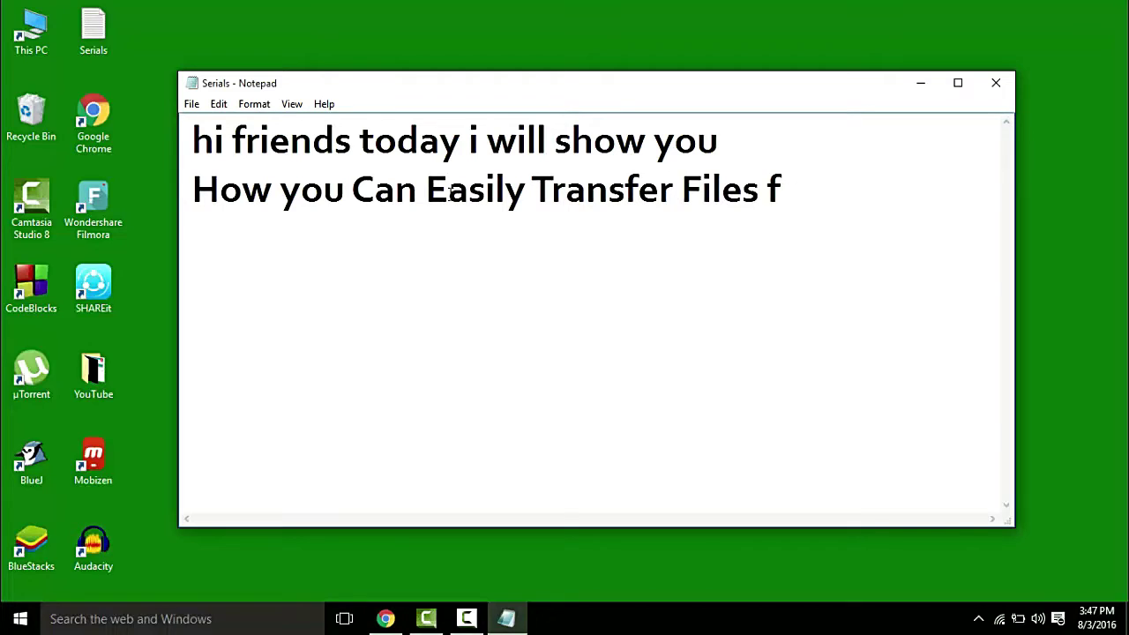
pyautogui.write(' Mobile without Using U')
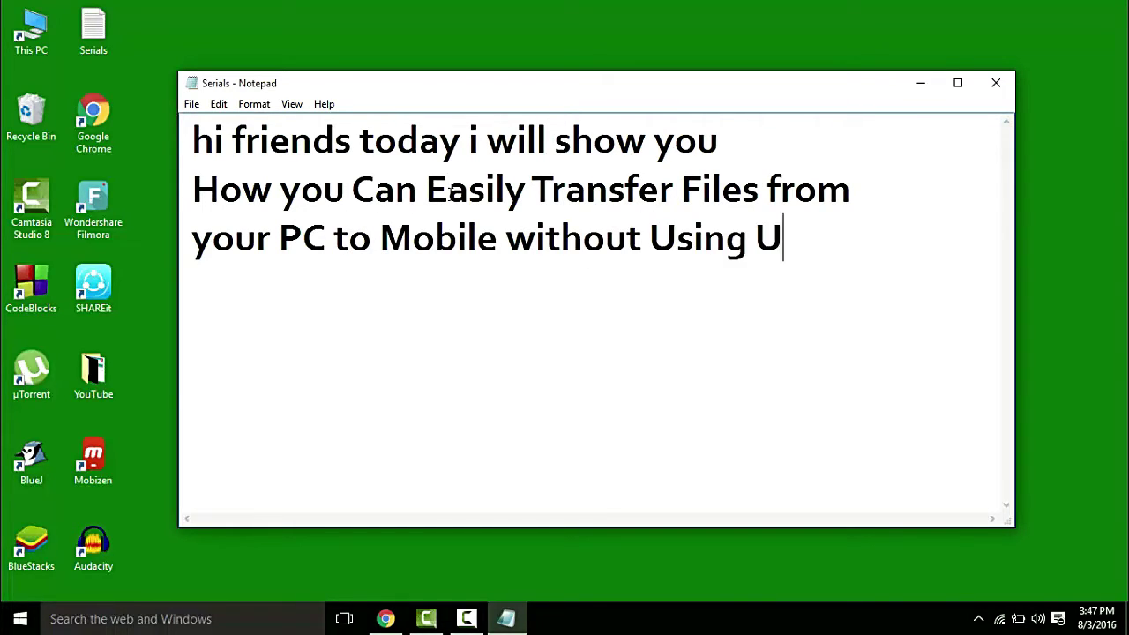
pyautogui.write('nd Real')
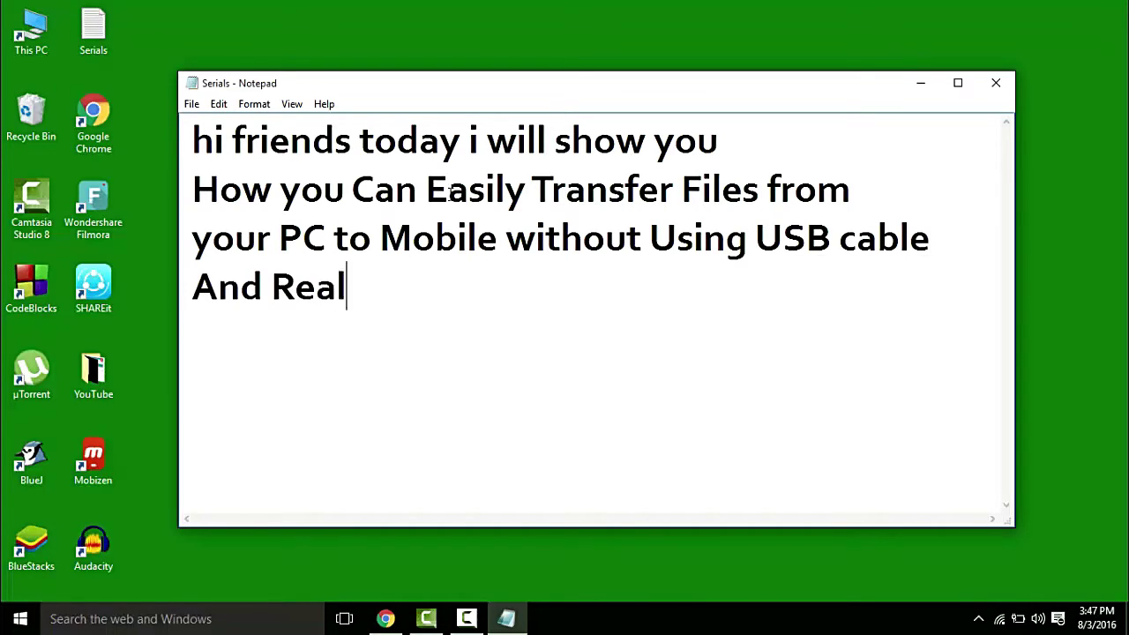
pyautogui.write('s')
pyautogui.press('End')
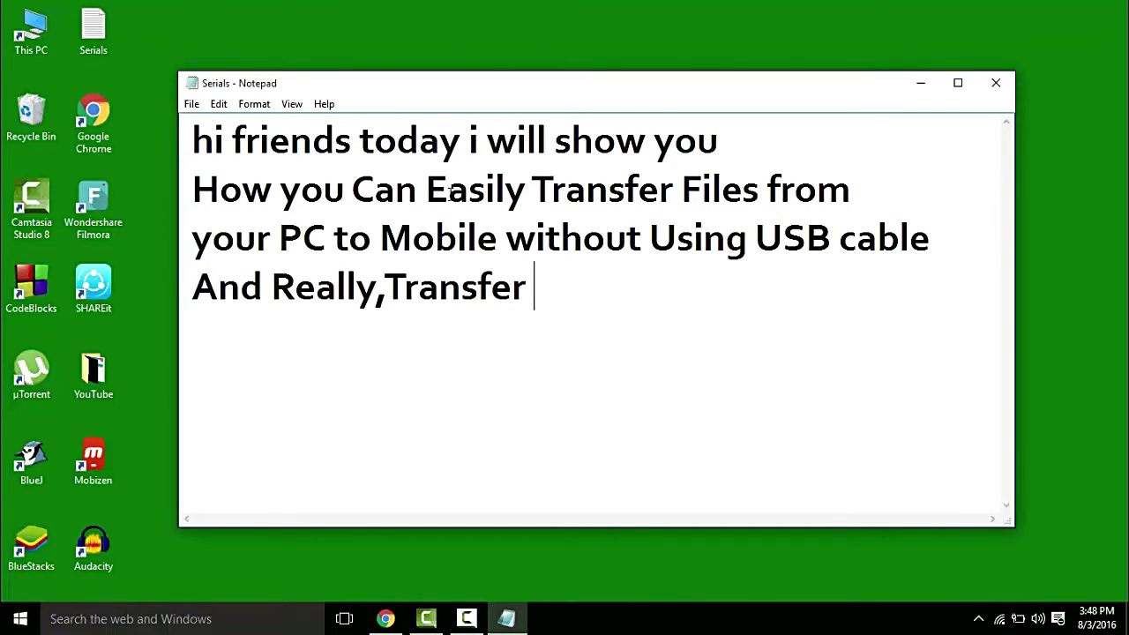
pyautogui.write('Fast')
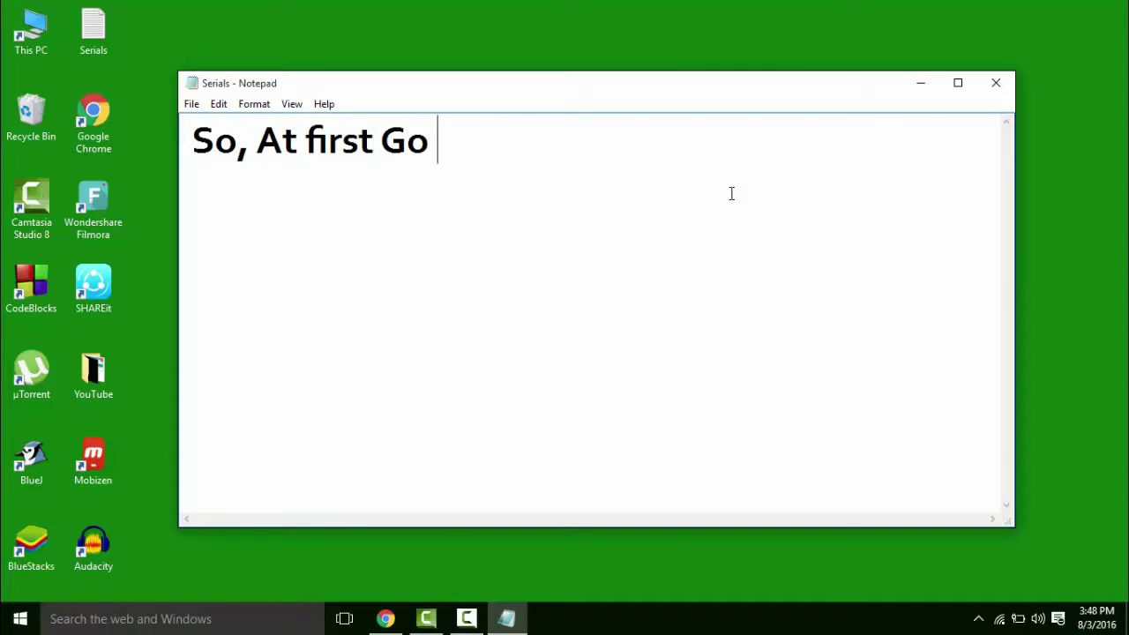
pyautogui.write('ny Browser')
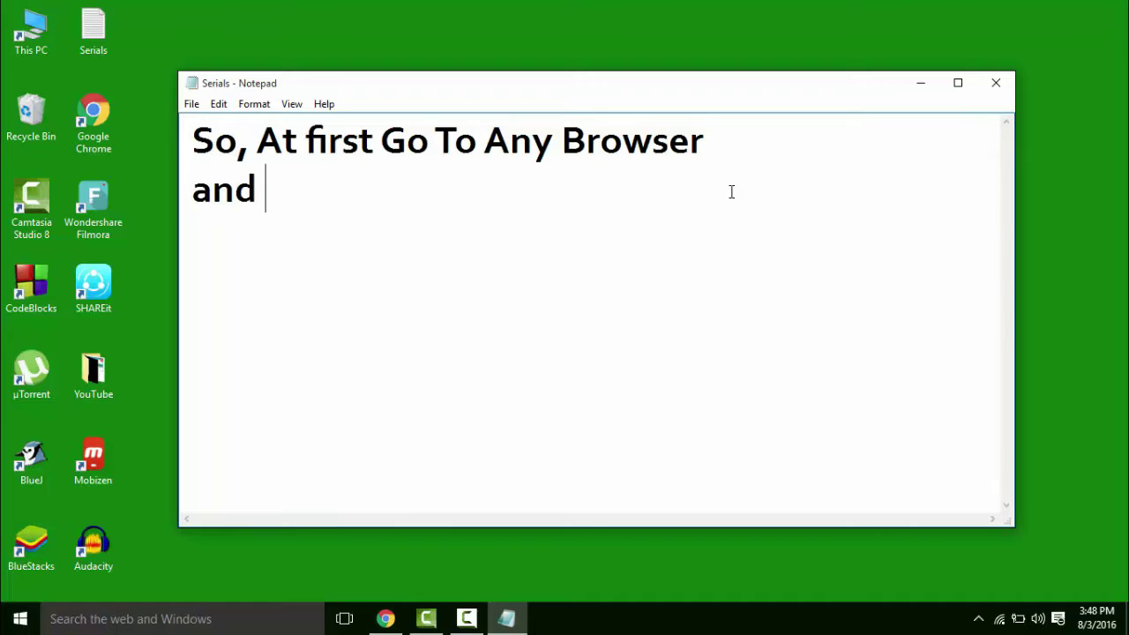
pyautogui.write('shae')
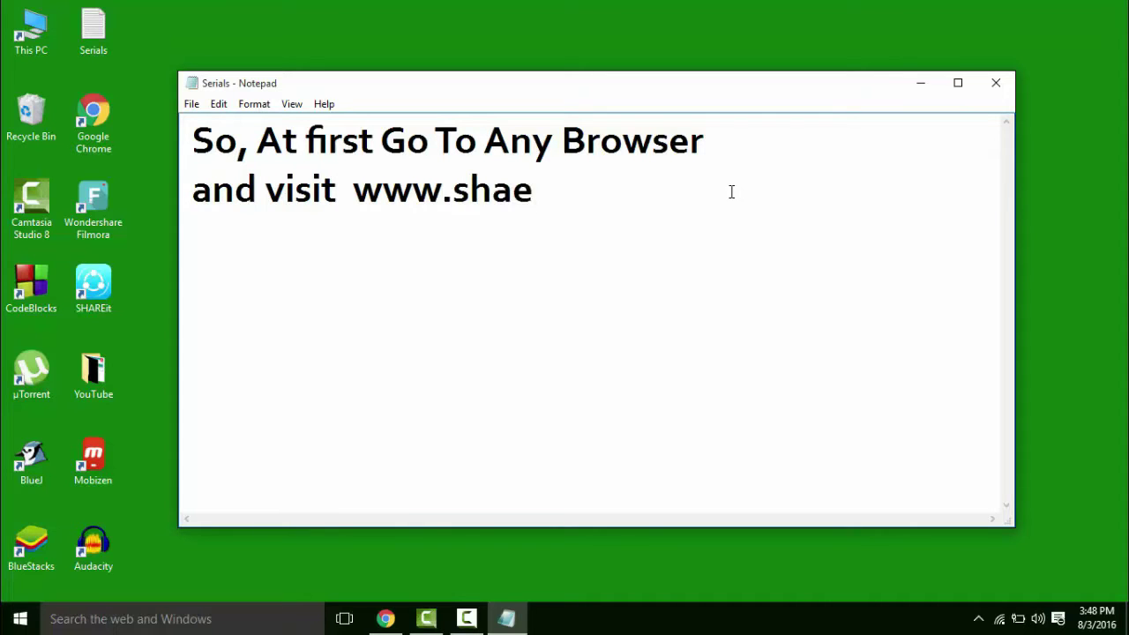
pyautogui.moveTo(898, 237); pyautogui.dragTo(357, 194)
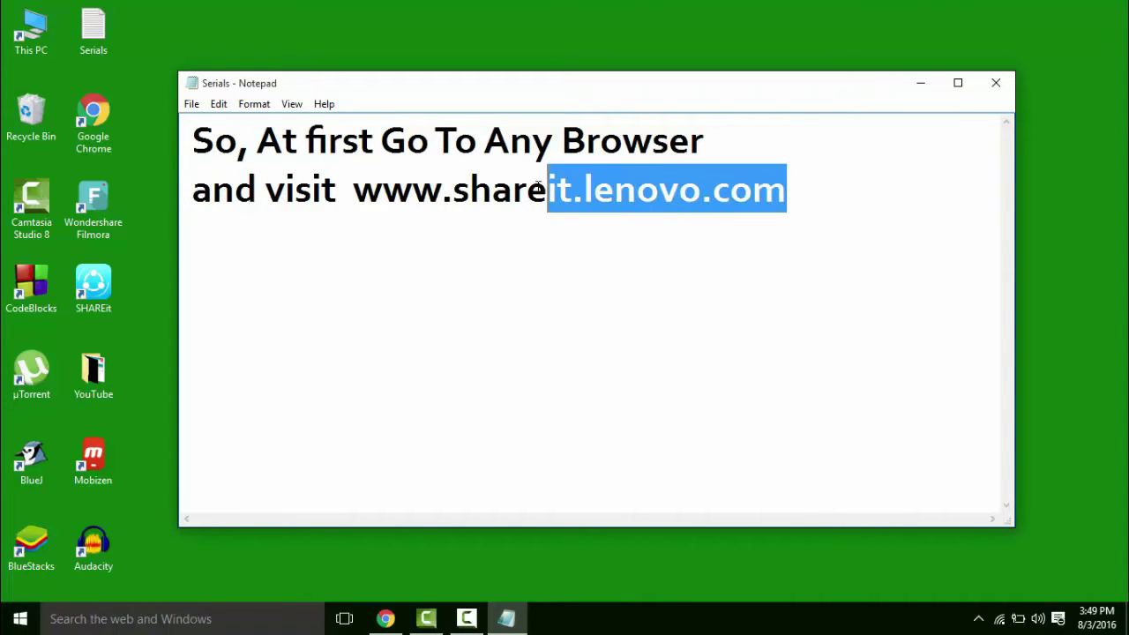
# Bring up the SHAREit website in Chrome and jump to its download section.
pyautogui.click(385, 616)
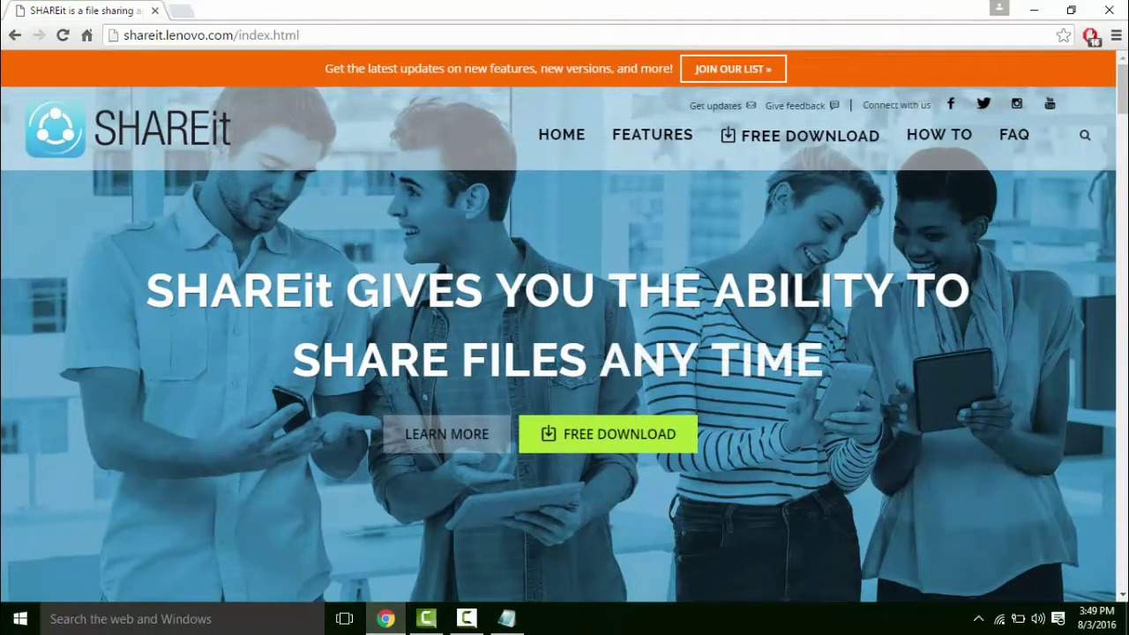
pyautogui.scroll(-5, 462, 371)
pyautogui.scroll(5, 462, 371)
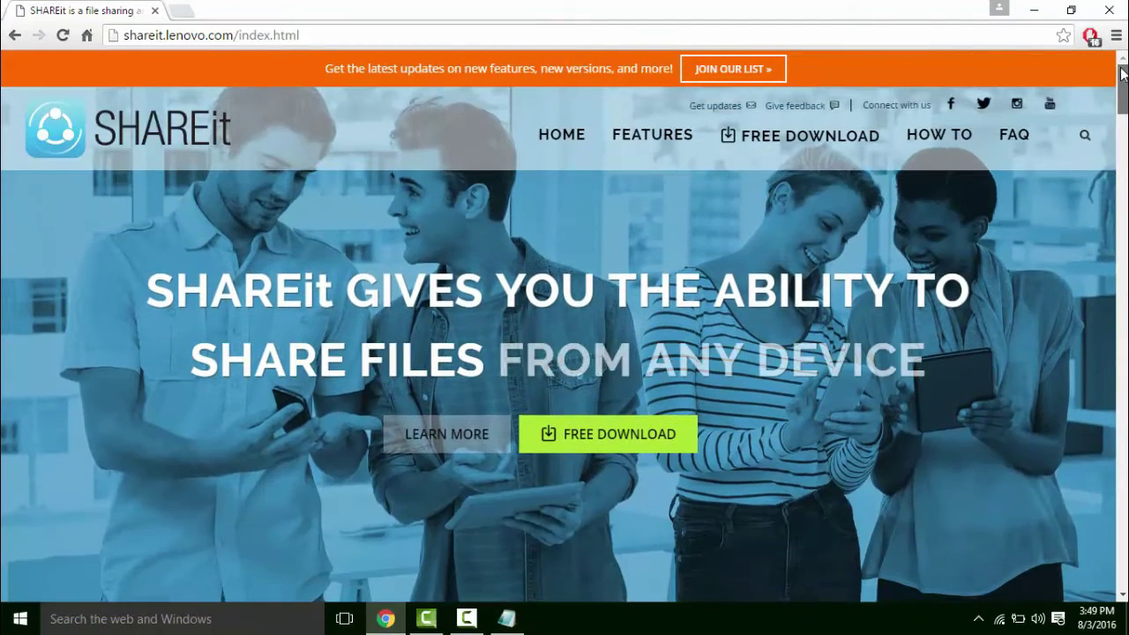
pyautogui.moveTo(516, 406); pyautogui.dragTo(709, 466)
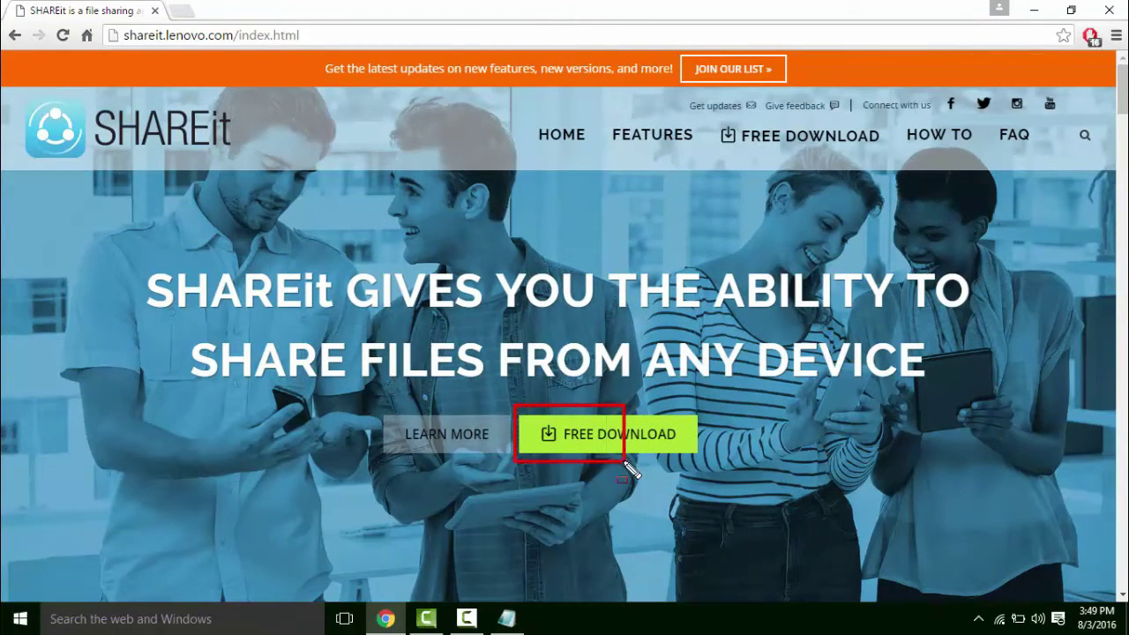
pyautogui.click(569, 431)
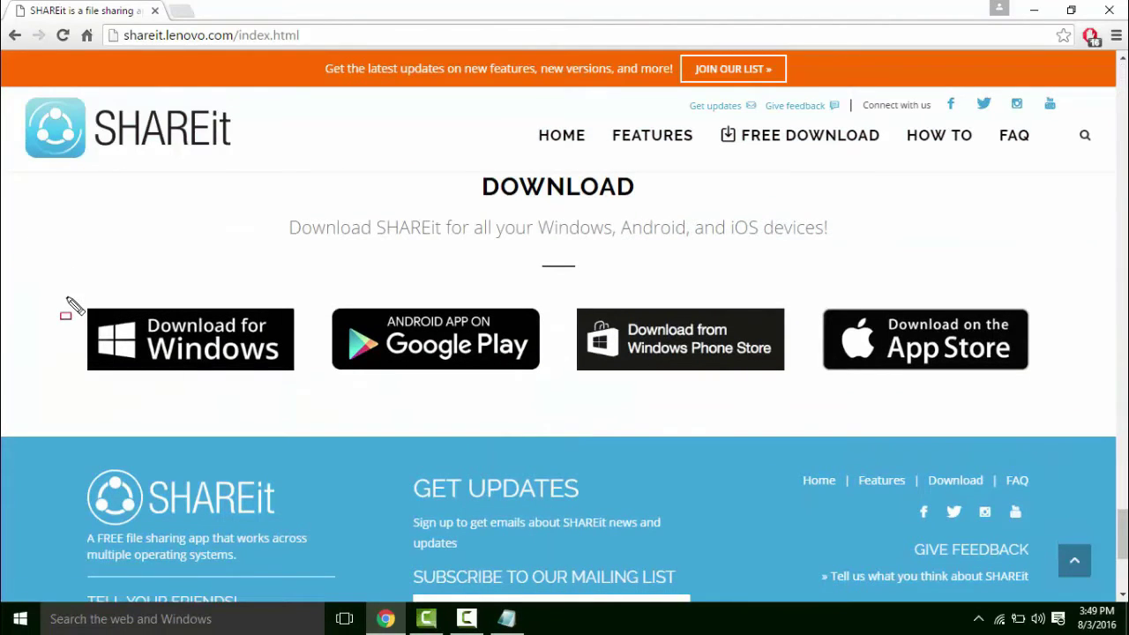
# Start the SHAREit download for Windows, cancel it, and return to the notes.
pyautogui.moveTo(66, 298); pyautogui.dragTo(308, 388)
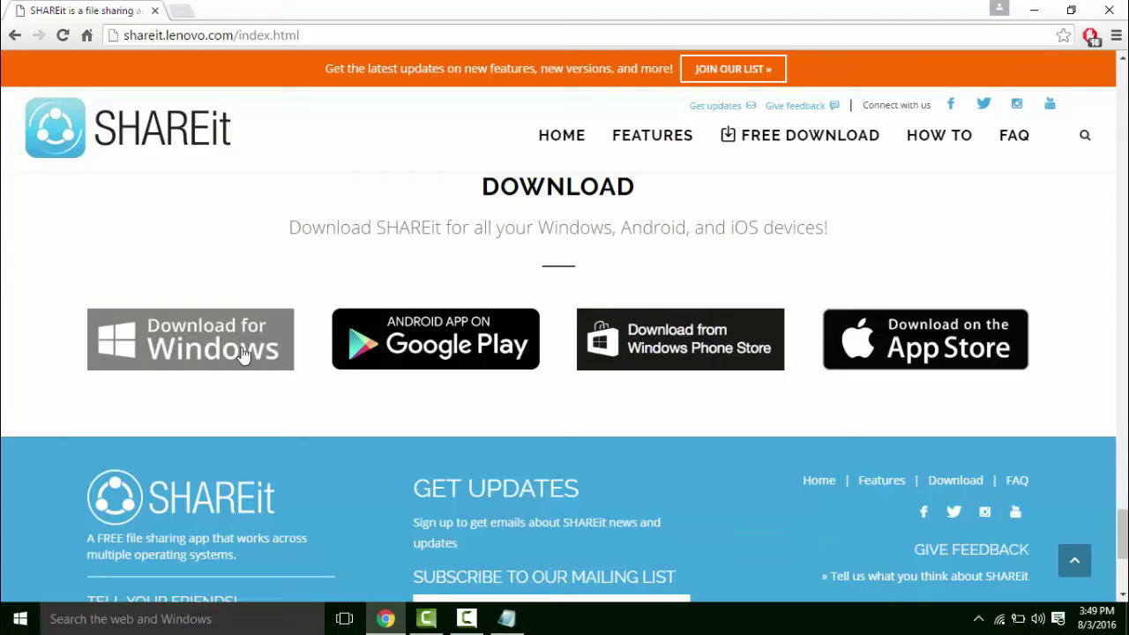
pyautogui.click(238, 353)
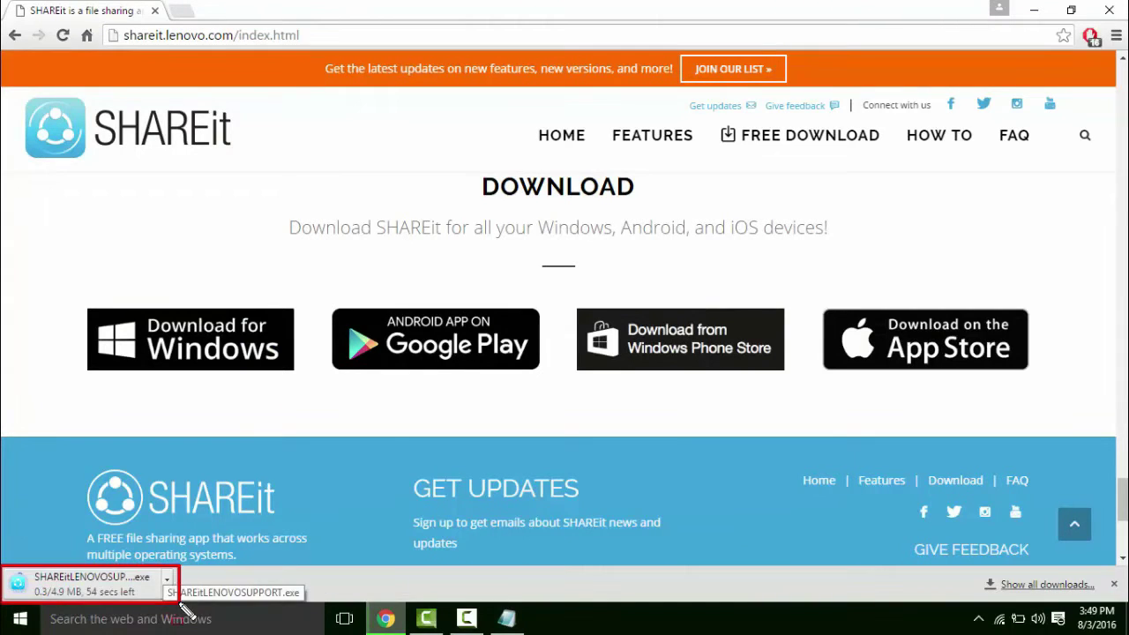
pyautogui.click(166, 578)
pyautogui.click(203, 555)
pyautogui.click(506, 618)
# Note that the installer is already downloaded, then run the SHAREit .exe from the desktop.
pyautogui.press('Return')
pyautogui.write('I have already')
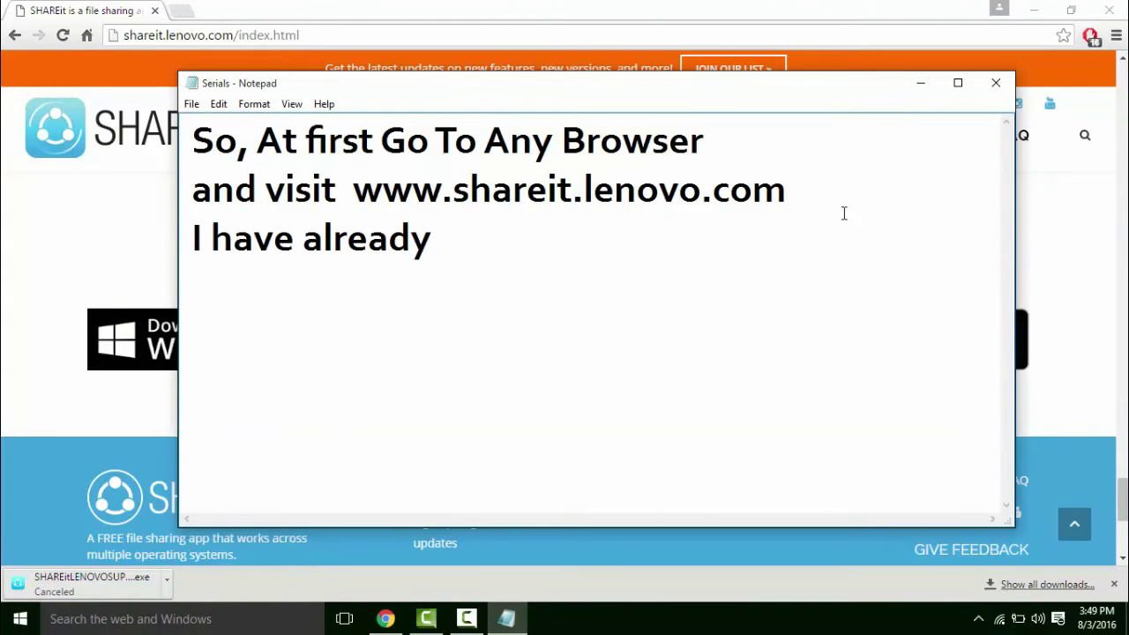
pyautogui.write(' downloaded it')
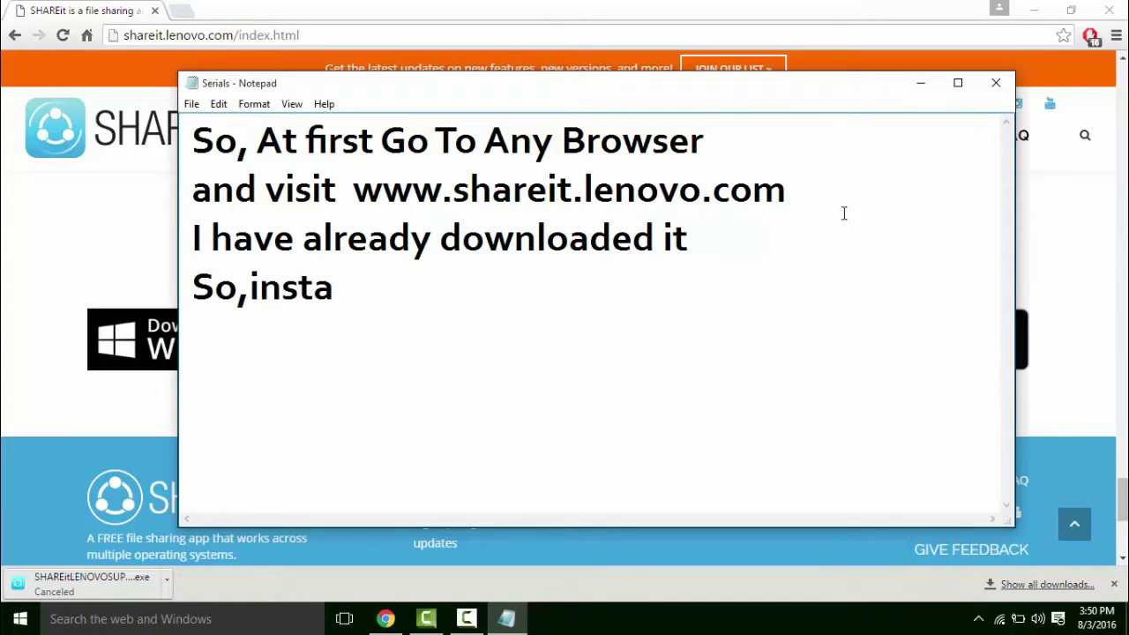
pyautogui.moveTo(309, 70); pyautogui.dragTo(418, 167)
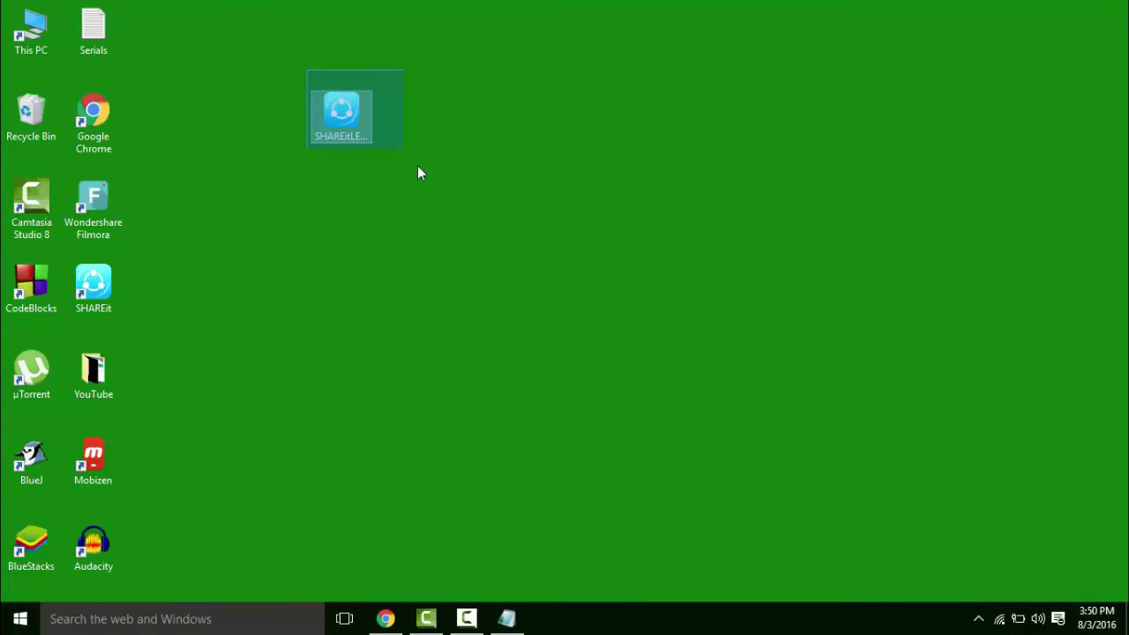
pyautogui.doubleClick(340, 124)
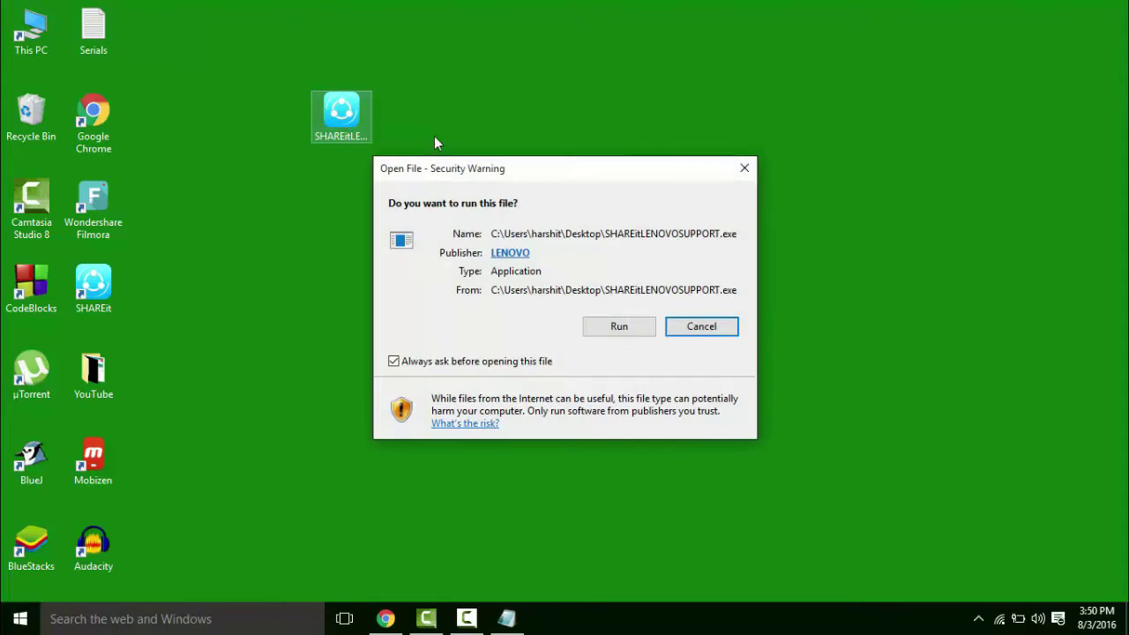
# Confirm the run warning, accept the licence and finish setup to launch SHAREit.
pyautogui.click(622, 326)
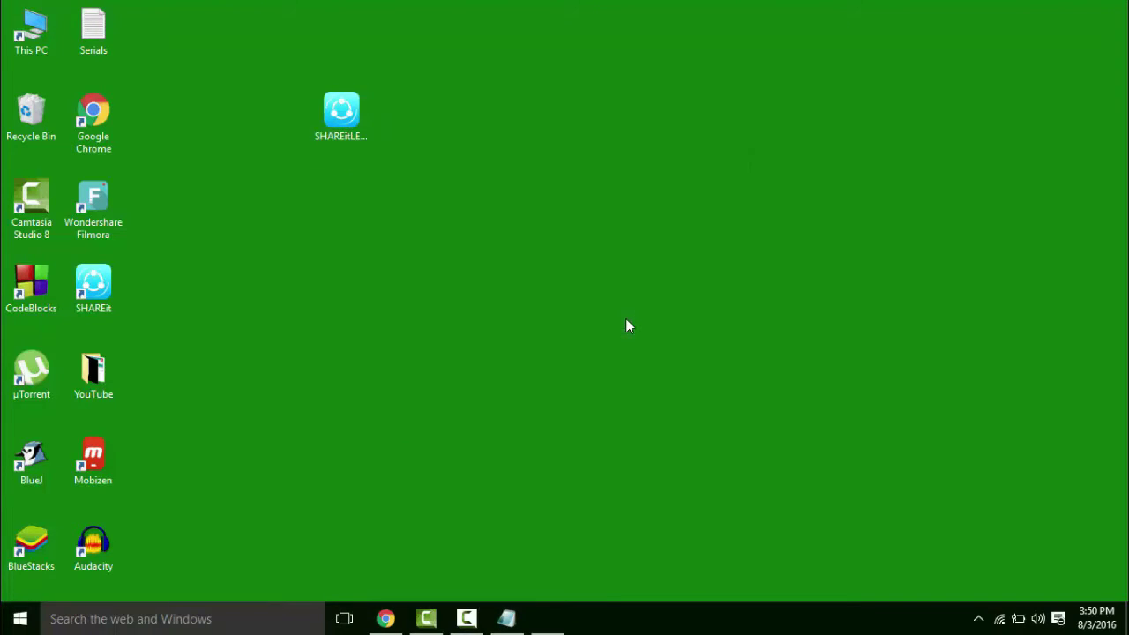
pyautogui.click(656, 446)
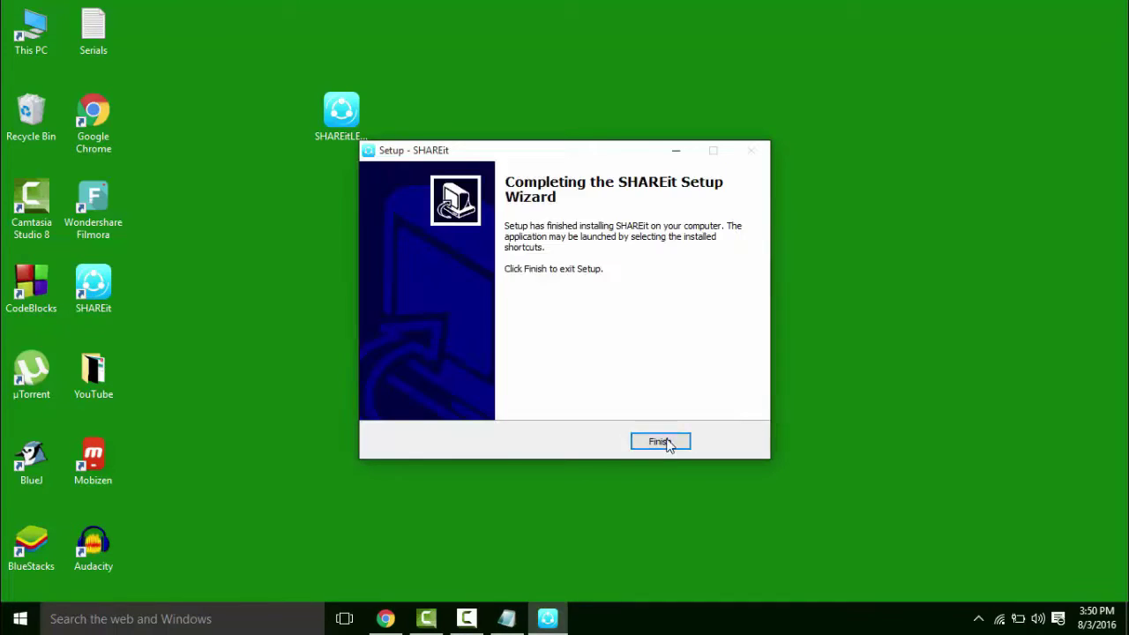
pyautogui.click(663, 442)
# Replace the earlier note lines with 'Now Go to Your Mobile' and start 'Go To Play Store and Download'.
pyautogui.click(506, 618)
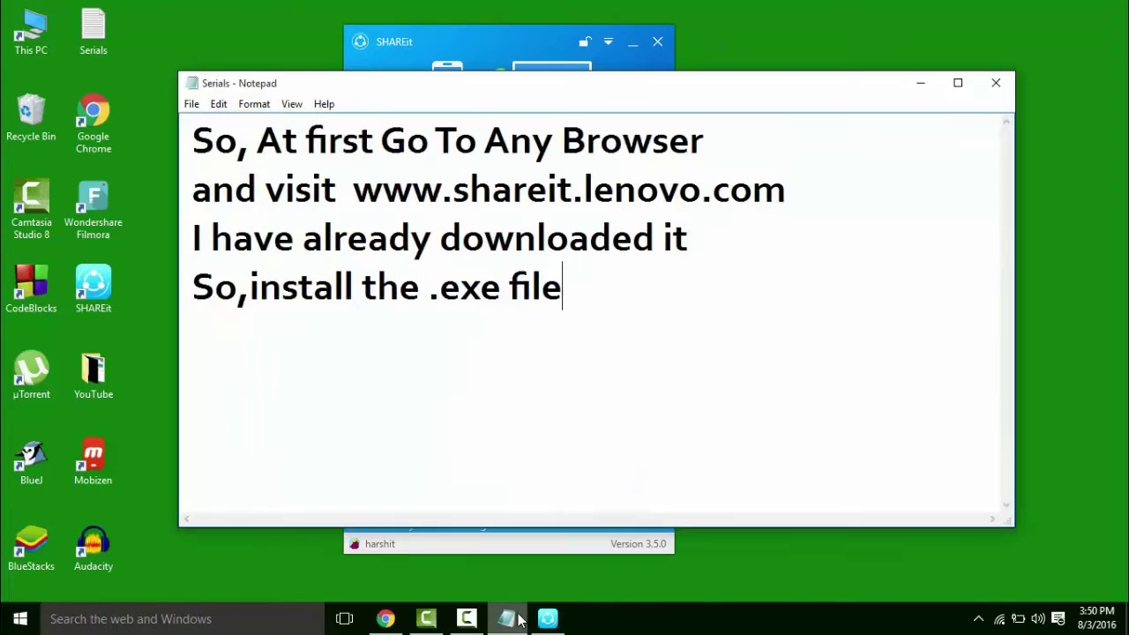
pyautogui.write('Now Go to Your')
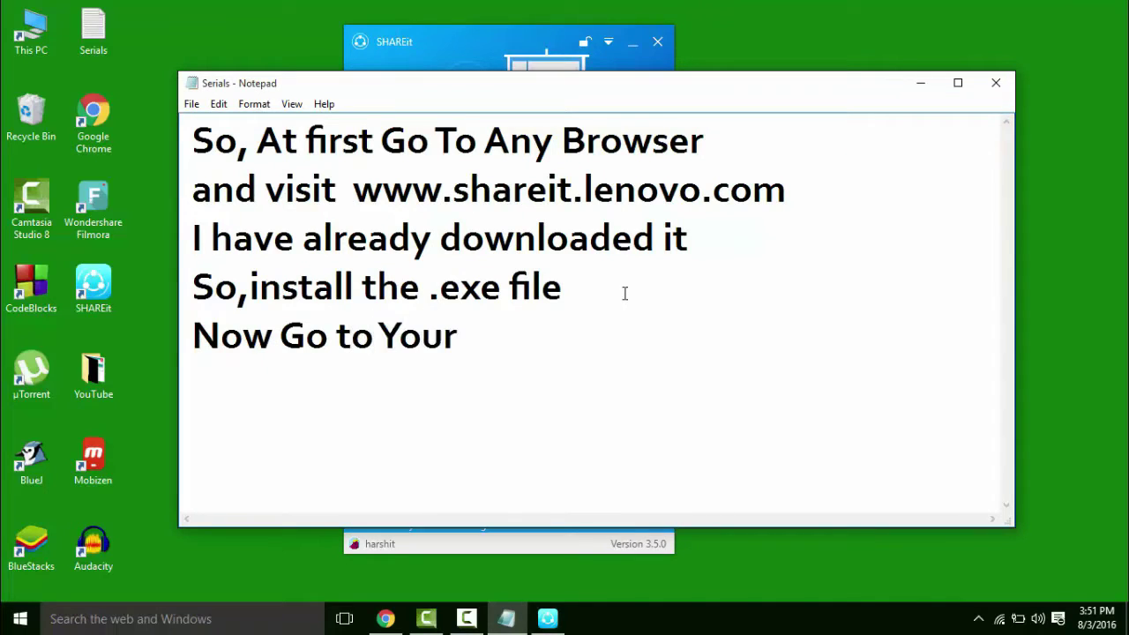
pyautogui.write(' Mobile')
pyautogui.moveTo(624, 293); pyautogui.dragTo(192, 141)
pyautogui.press('Delete')
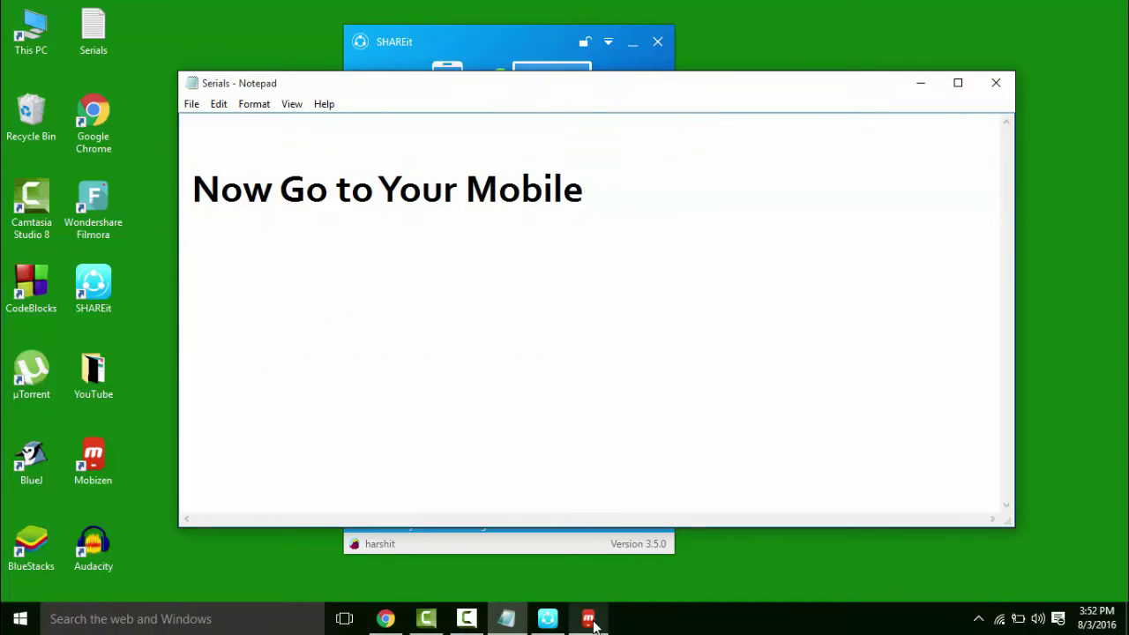
pyautogui.click(591, 620)
pyautogui.click(763, 305)
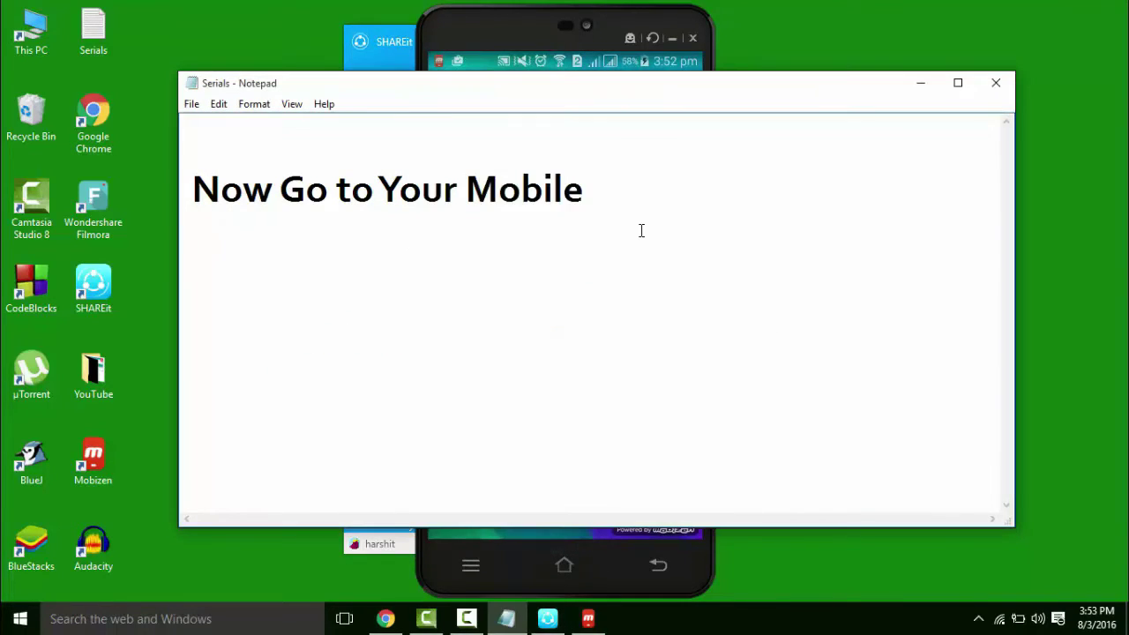
pyautogui.write('GoTo Play Stor')
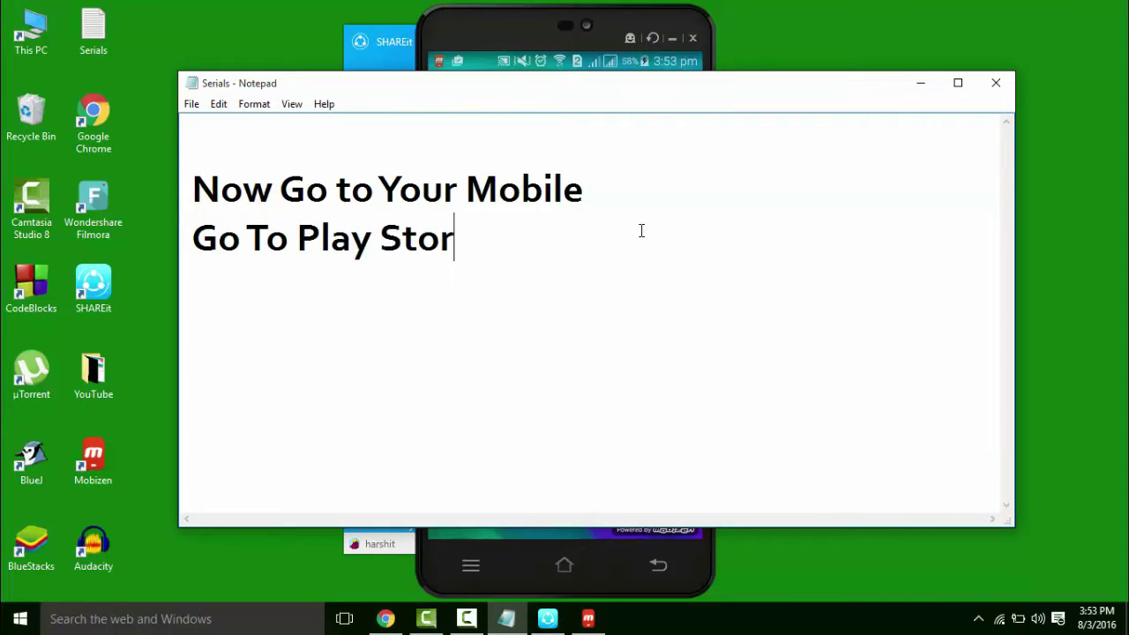
pyautogui.write('e and Download')
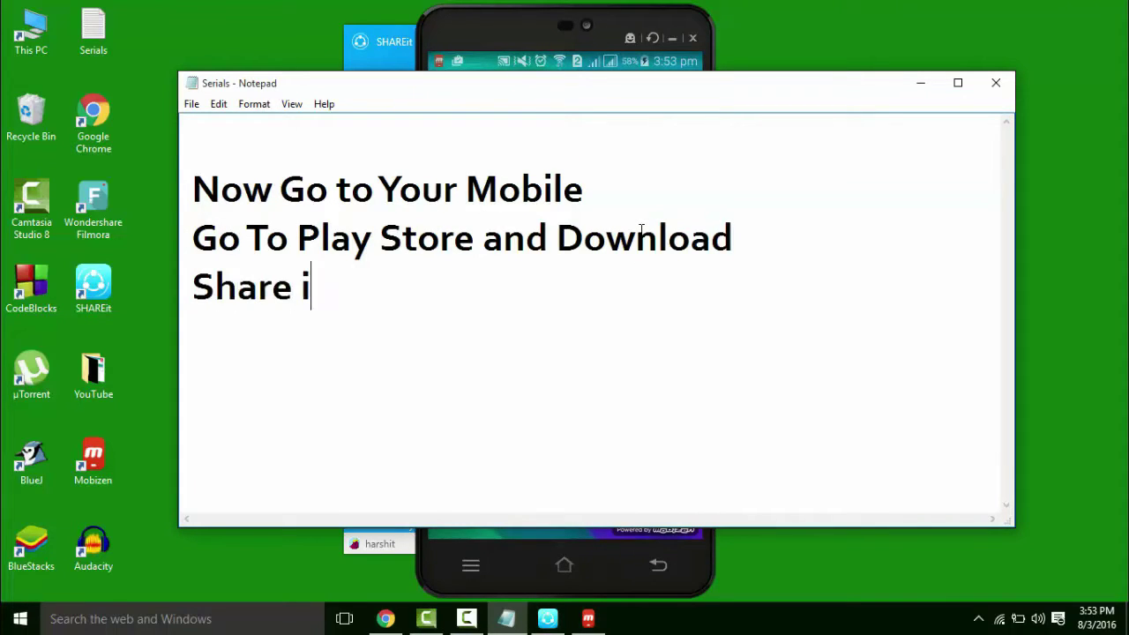
# Search 'share' in the phone's Play Store, open the installed SHAREit app, and restore the notes.
pyautogui.click(920, 83)
pyautogui.click(668, 371)
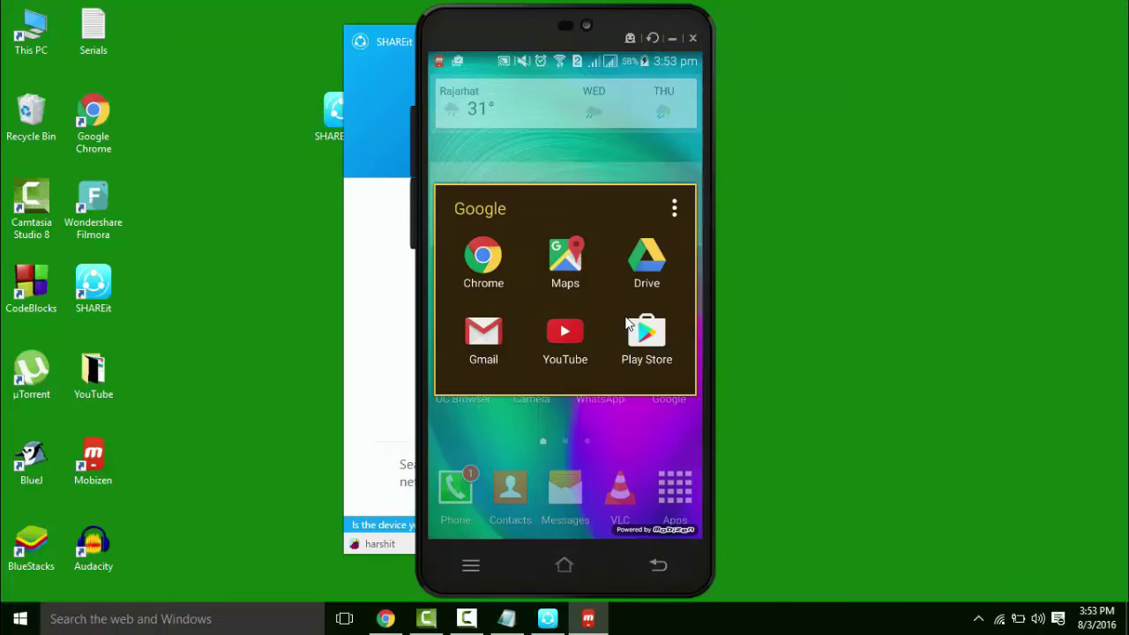
pyautogui.click(671, 361)
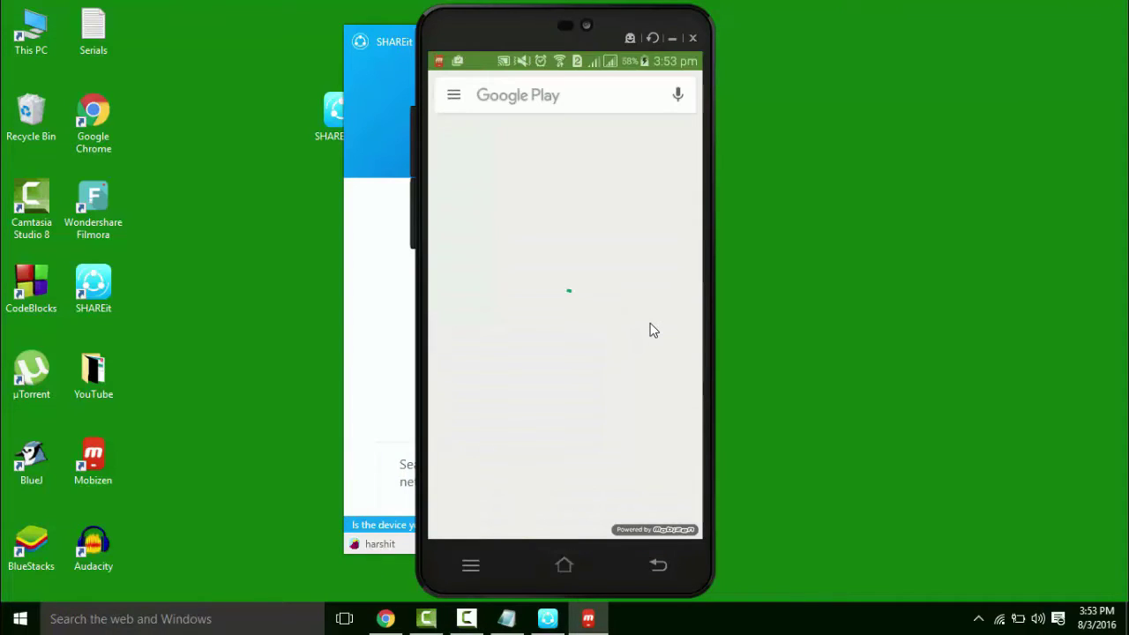
pyautogui.click(587, 95)
pyautogui.write('sha')
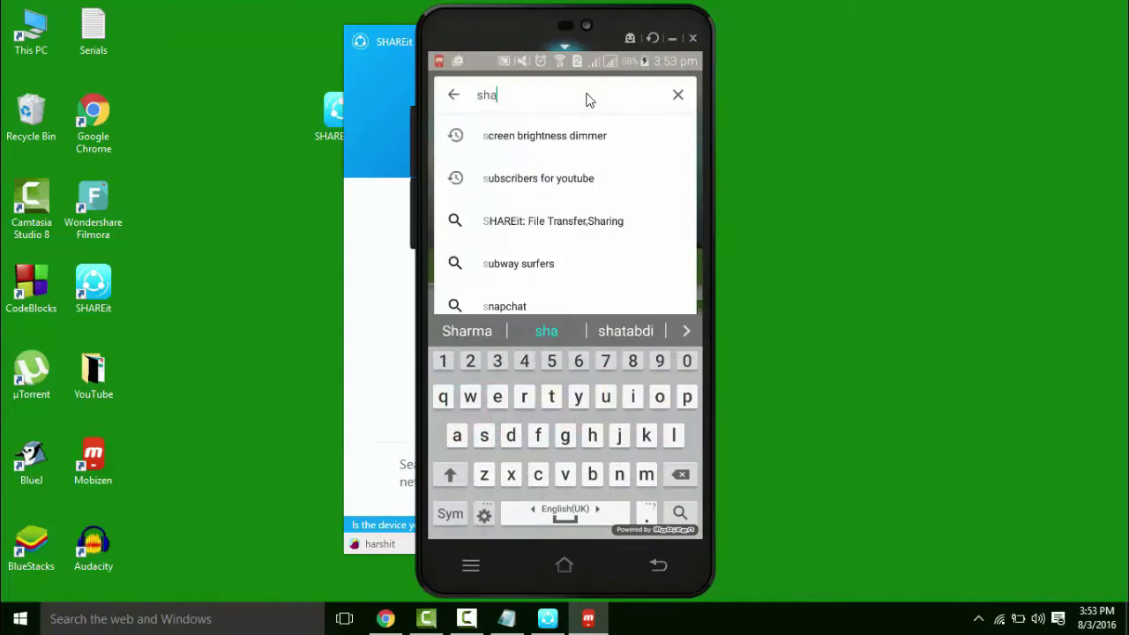
pyautogui.write('re')
pyautogui.click(566, 139)
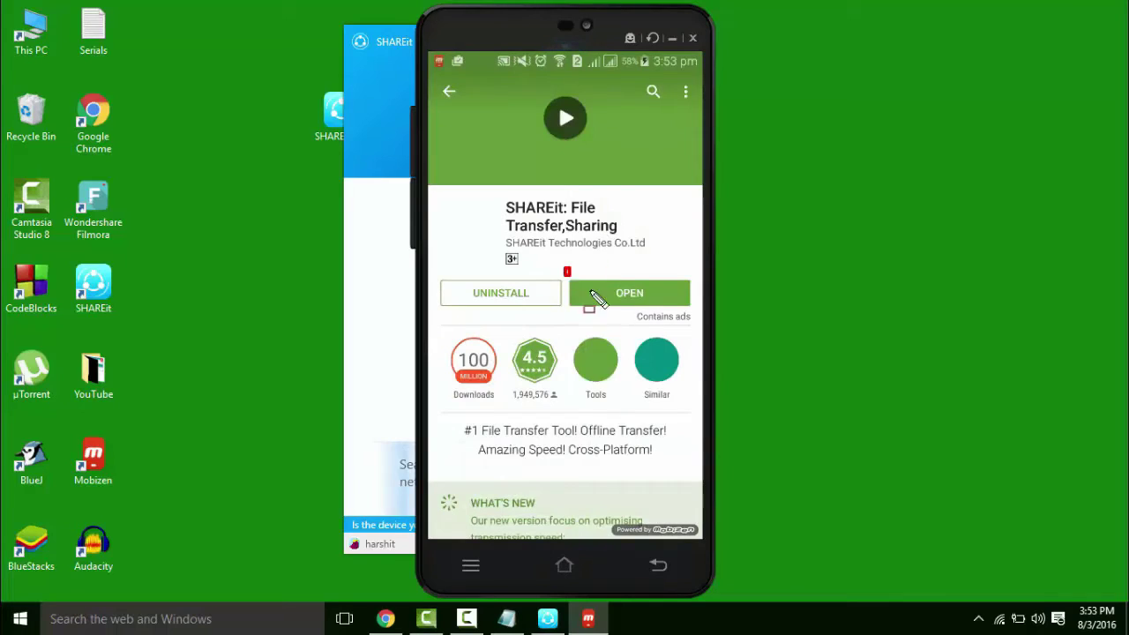
pyautogui.click(644, 293)
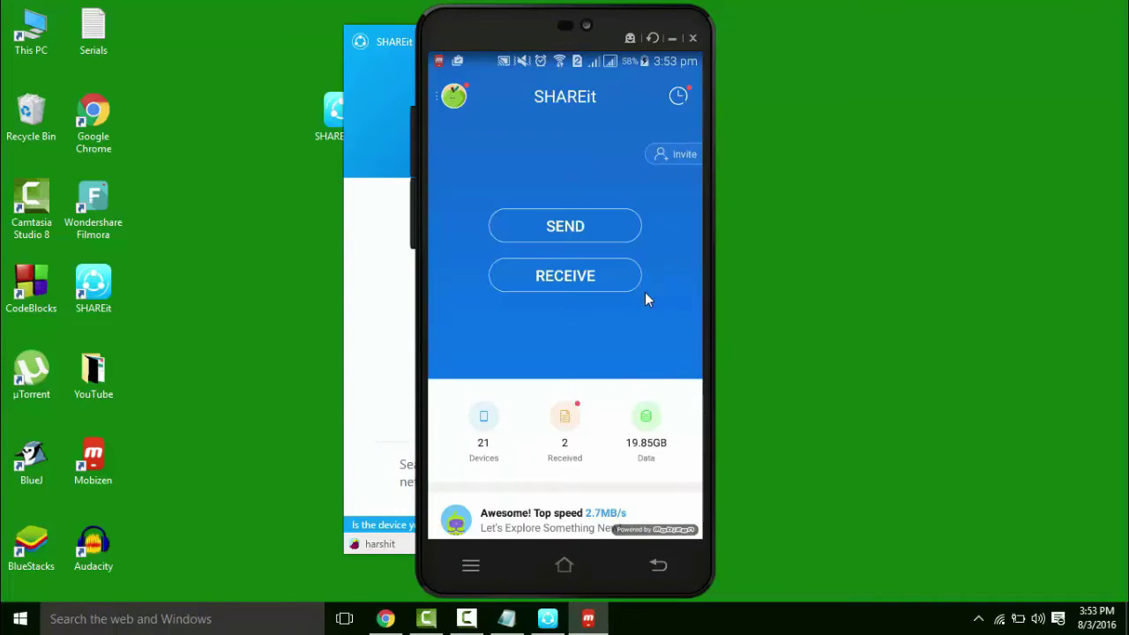
pyautogui.click(507, 618)
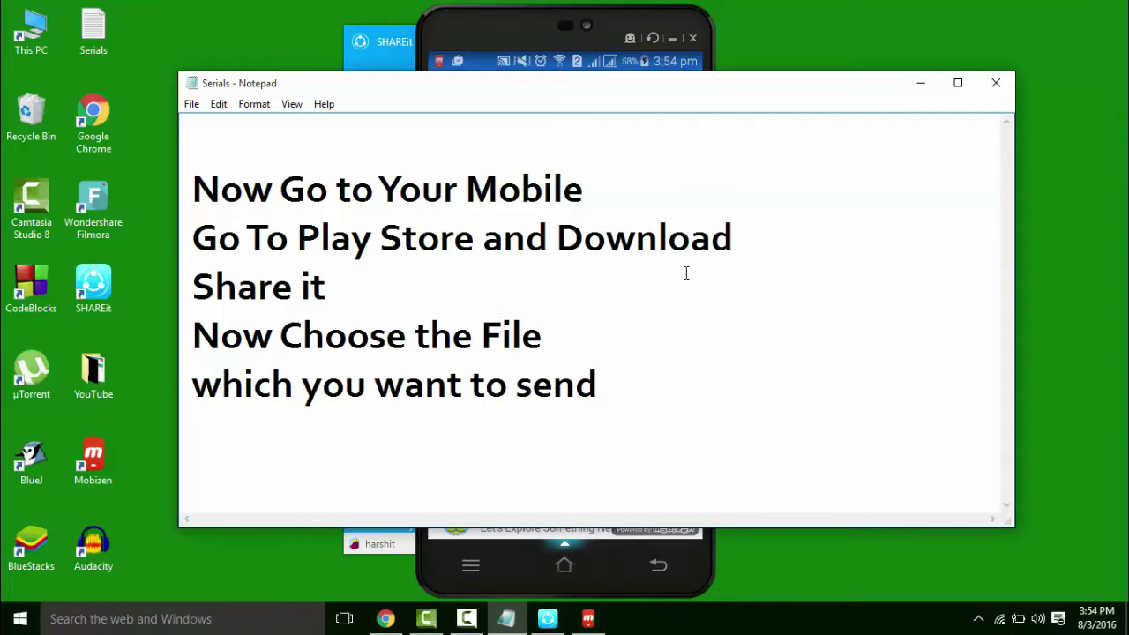
# In the phone's SHAREit Videos list, select Kala Chashma and LEGEND and send them.
pyautogui.click(921, 85)
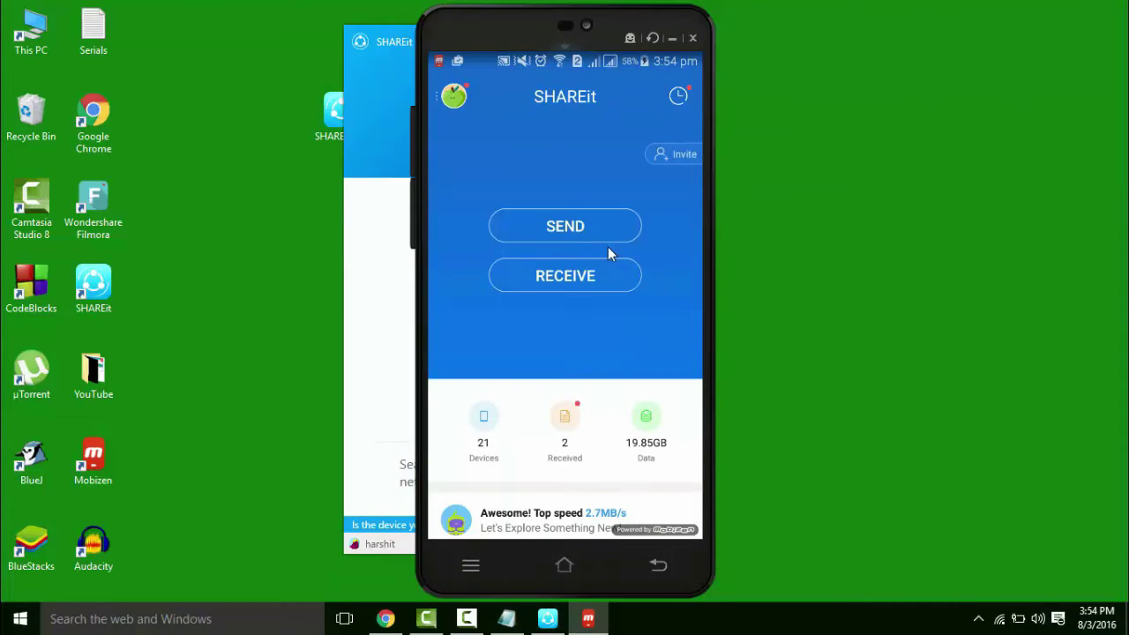
pyautogui.click(749, 252)
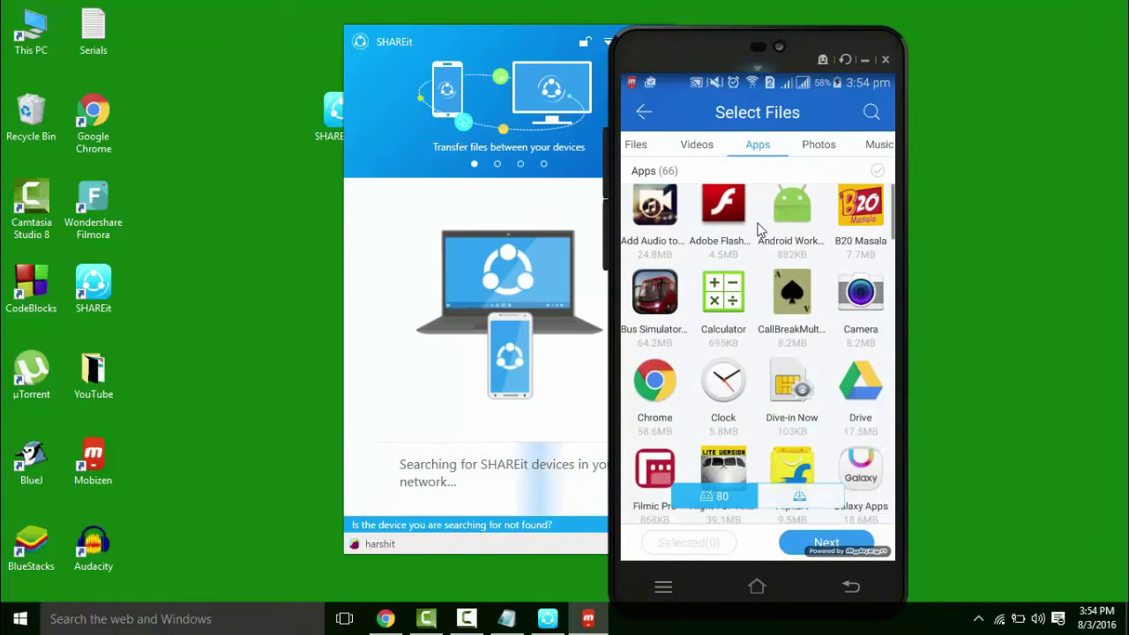
pyautogui.scroll(-2, 725, 390)
pyautogui.click(699, 145)
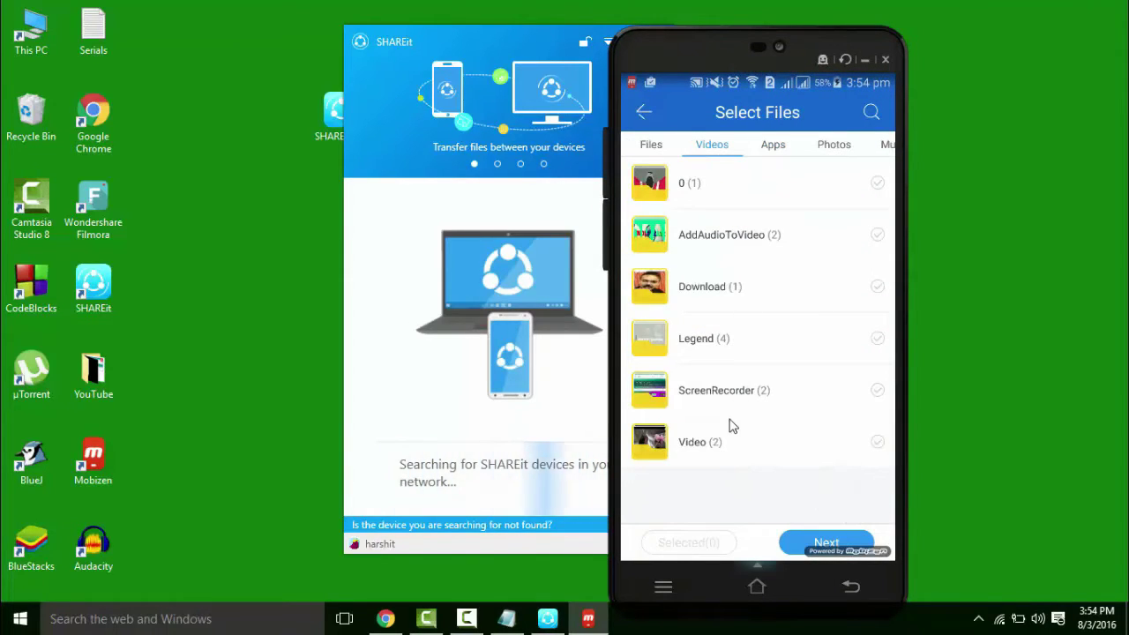
pyautogui.click(718, 443)
pyautogui.click(752, 225)
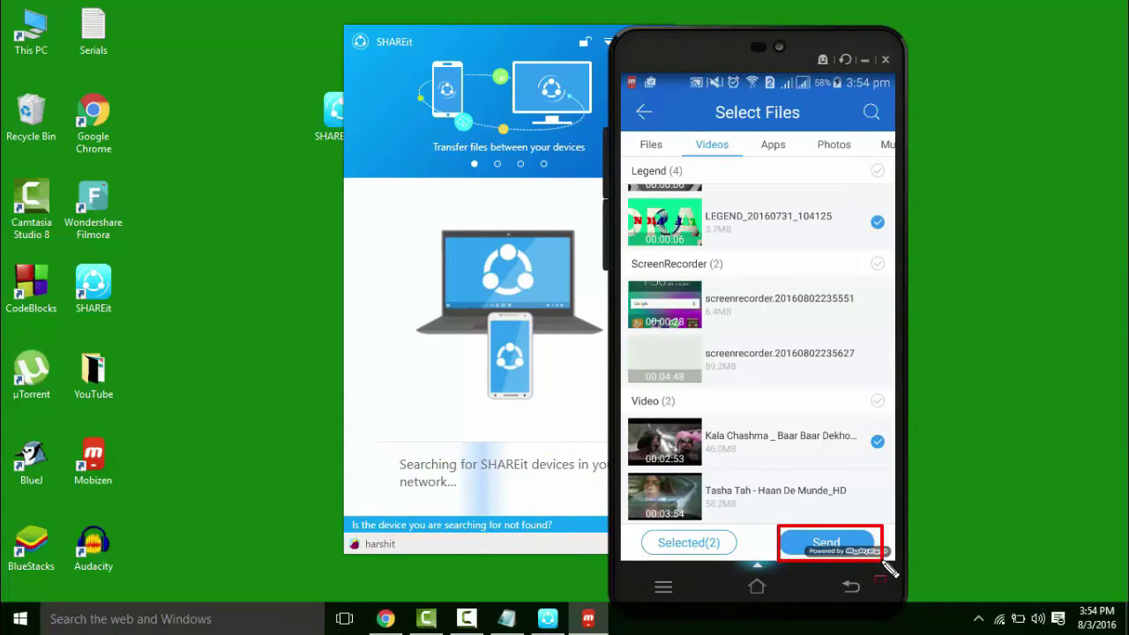
pyautogui.click(834, 541)
# Choose Connect to PC on the phone and tap this PC's avatar on the radar.
pyautogui.moveTo(420, 37); pyautogui.dragTo(333, 44)
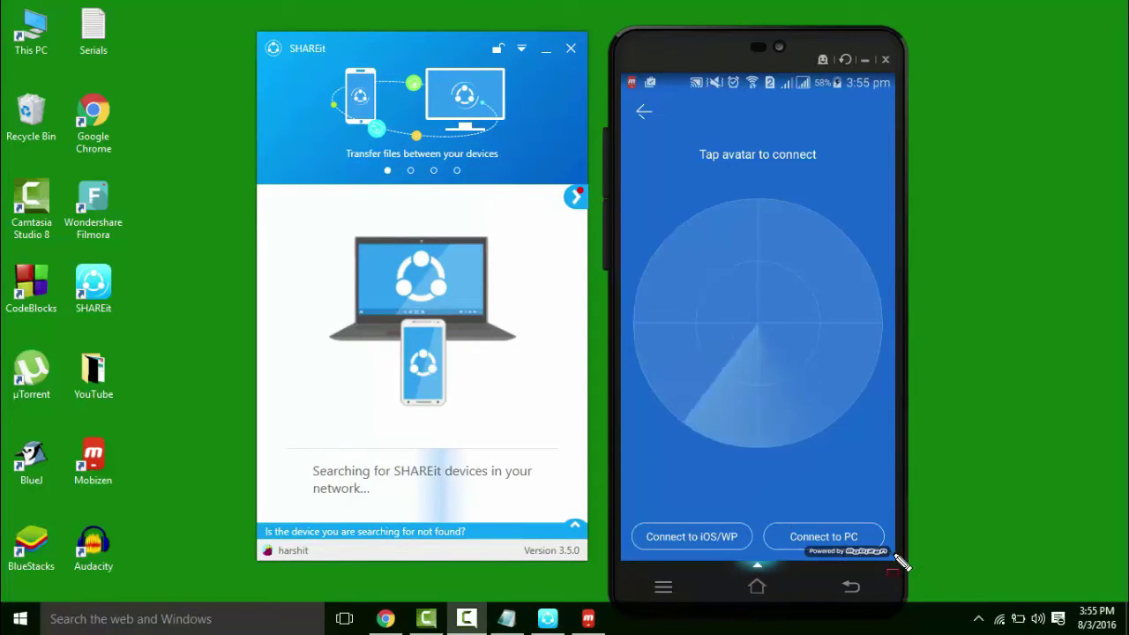
pyautogui.click(838, 536)
pyautogui.click(849, 373)
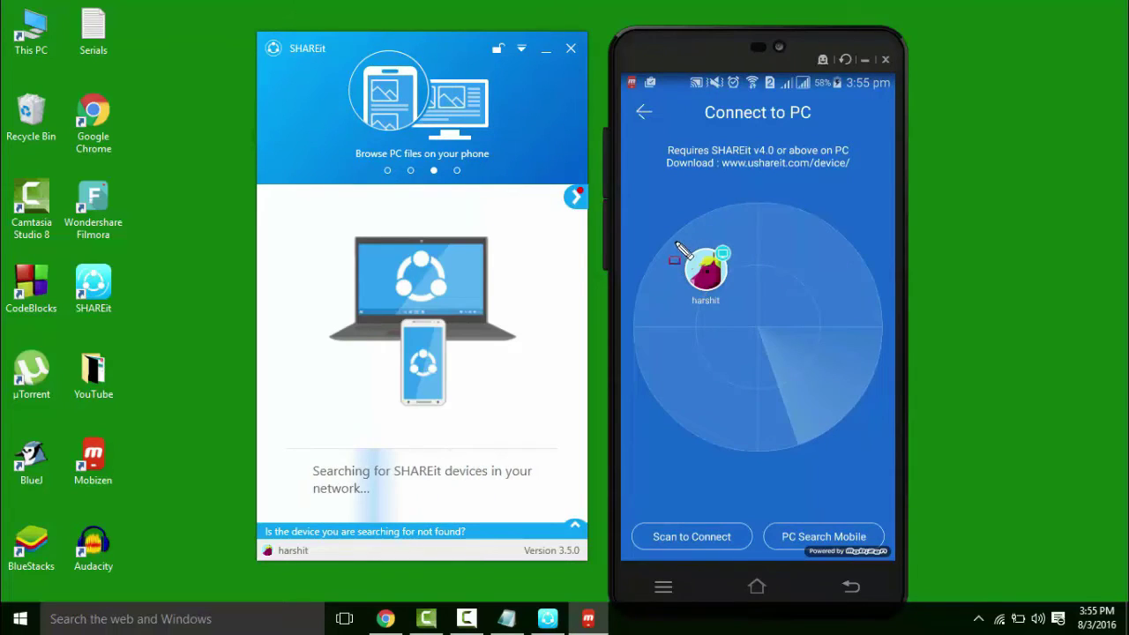
pyautogui.moveTo(737, 298); pyautogui.dragTo(748, 309)
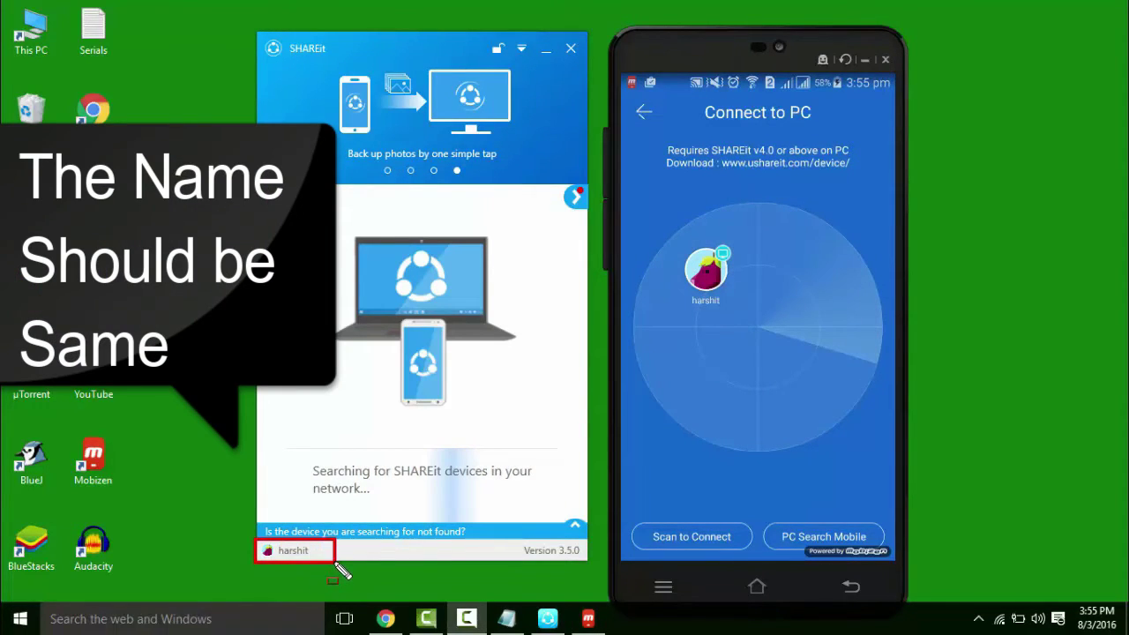
pyautogui.moveTo(730, 257); pyautogui.dragTo(755, 310)
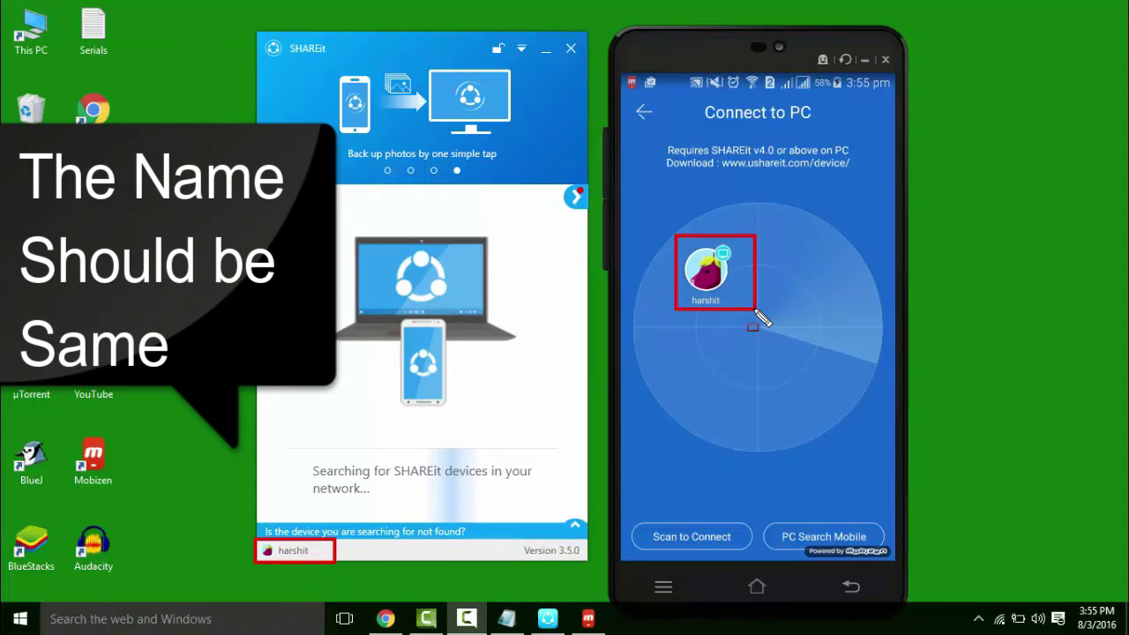
pyautogui.click(669, 272)
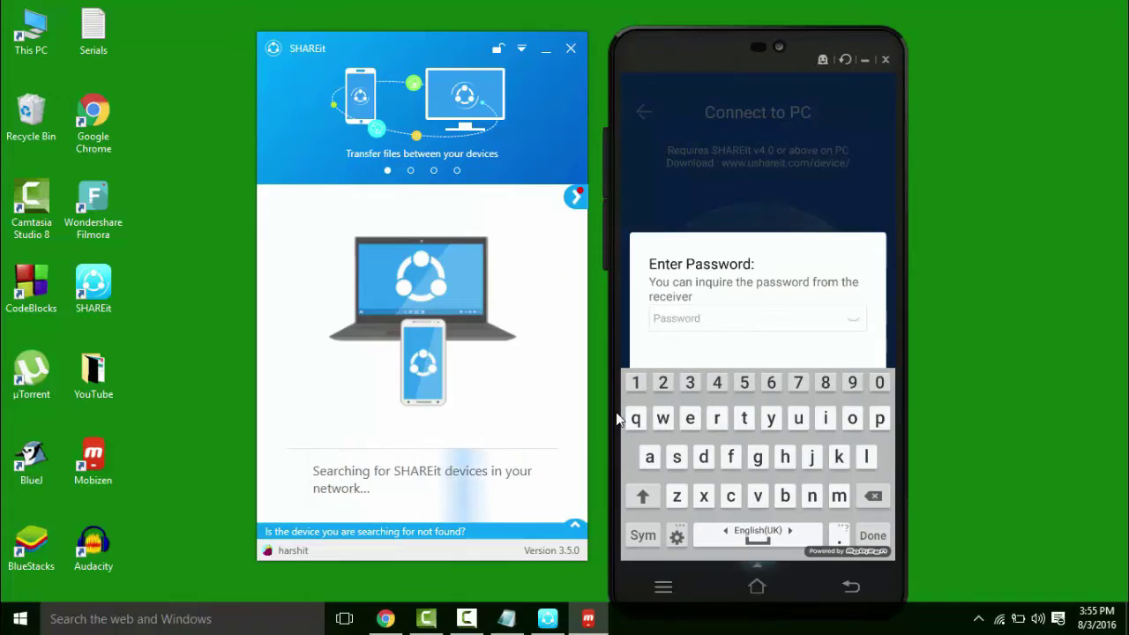
# Reveal the PC's network password in plain digits and add a note to copy it to the phone.
pyautogui.click(574, 527)
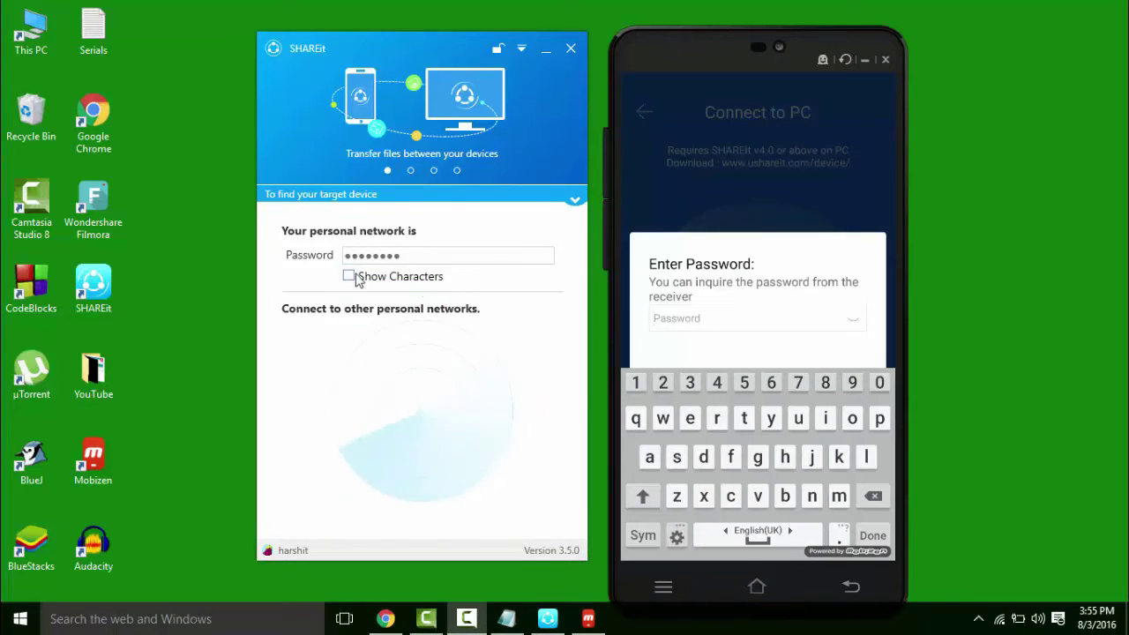
pyautogui.click(348, 276)
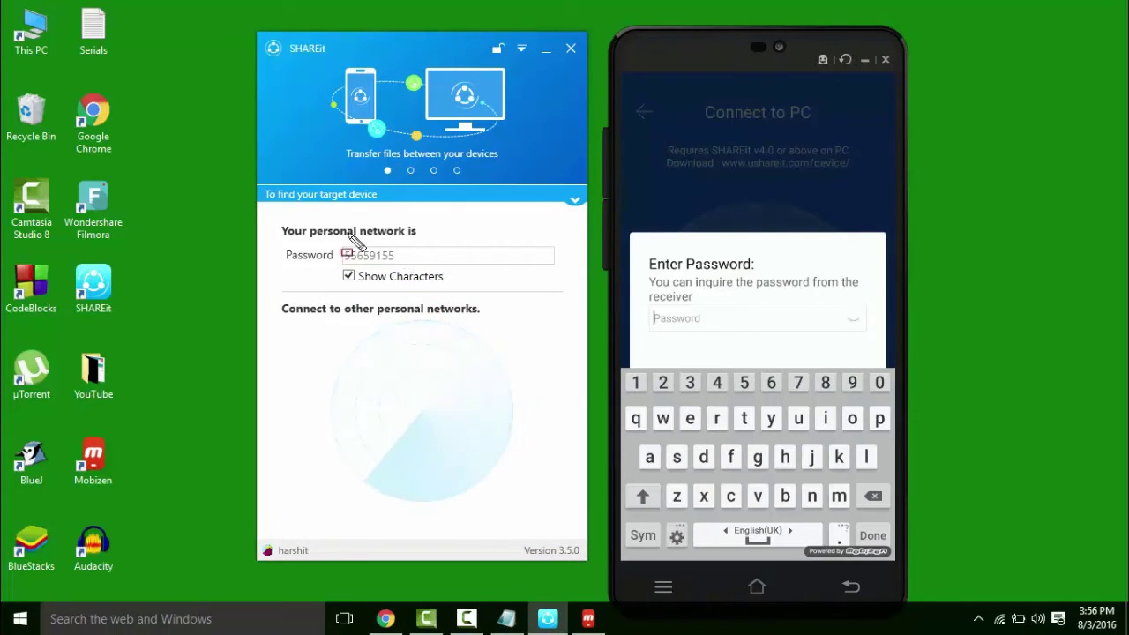
pyautogui.moveTo(335, 245); pyautogui.dragTo(418, 263)
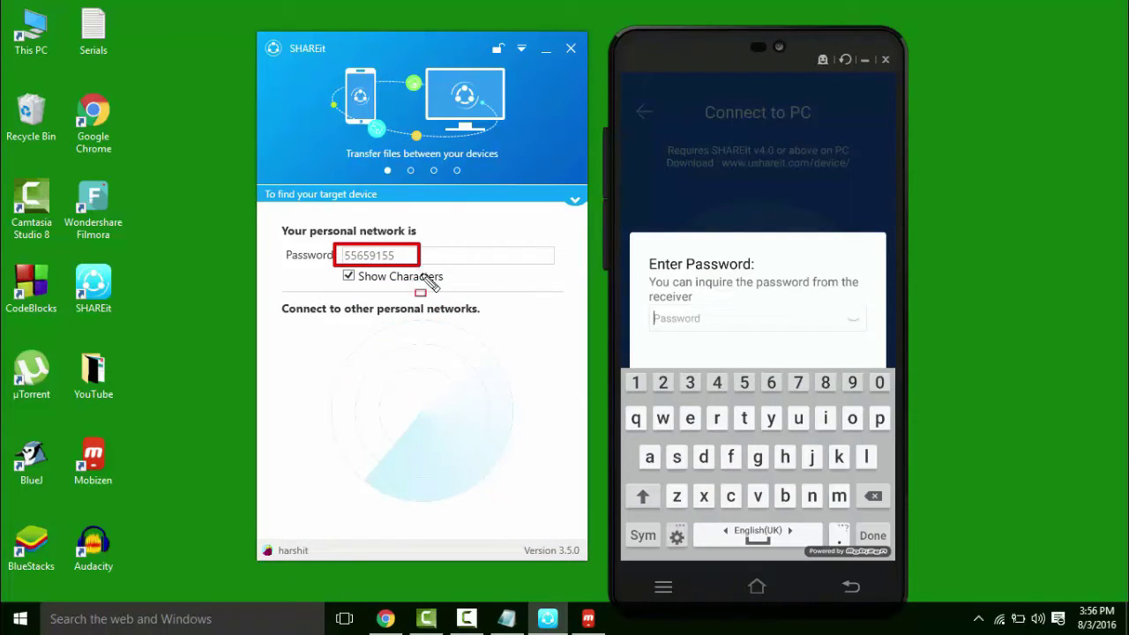
pyautogui.click(507, 620)
pyautogui.press('Return')
pyautogui.write('Copy this P')
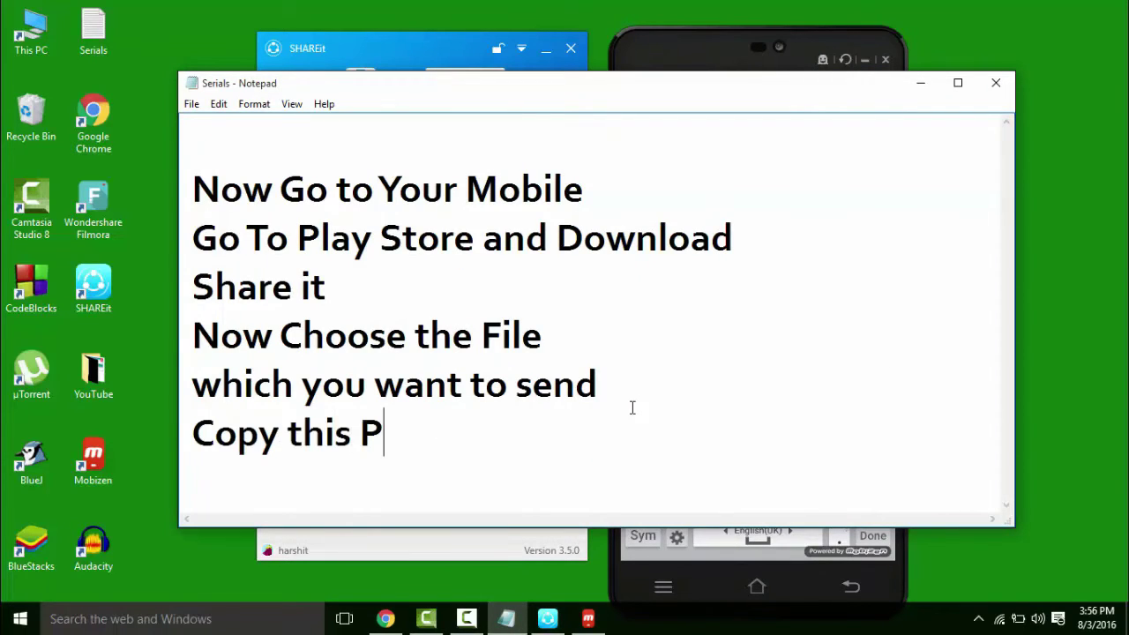
pyautogui.write('assword r Phone')
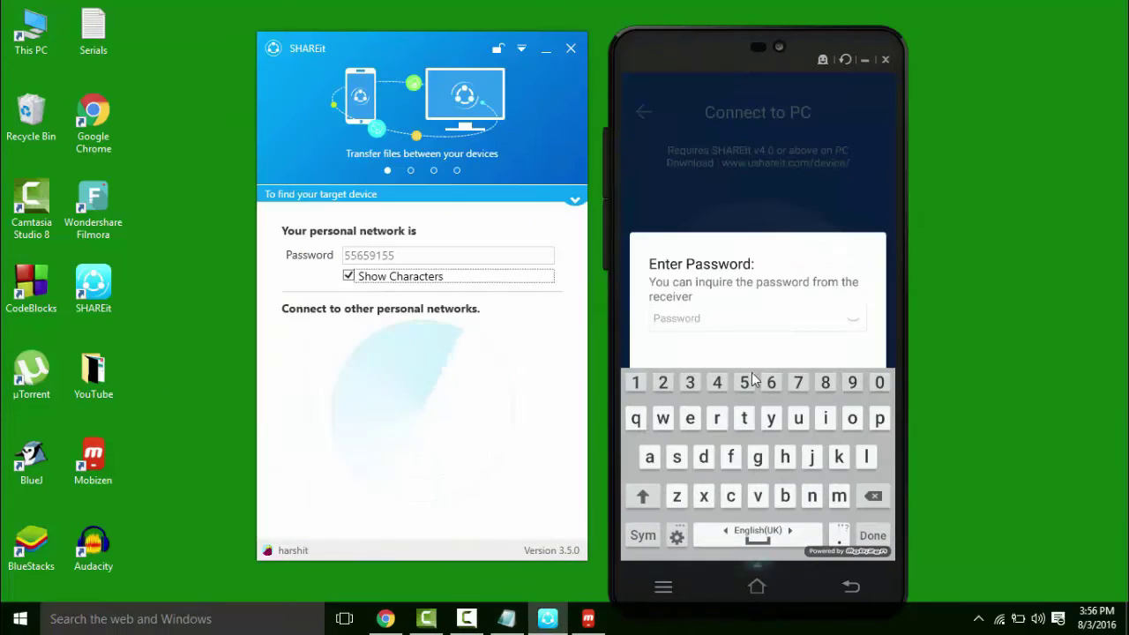
# Enter the PC's network password in the phone's field and confirm with OK.
pyautogui.click(508, 618)
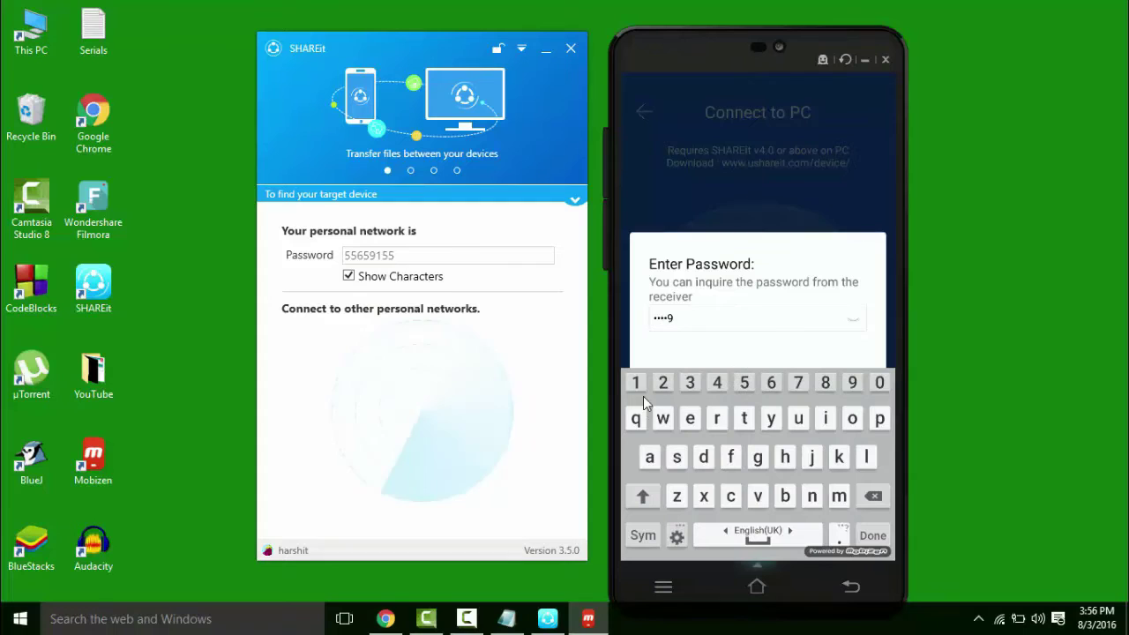
pyautogui.click(871, 536)
pyautogui.click(852, 377)
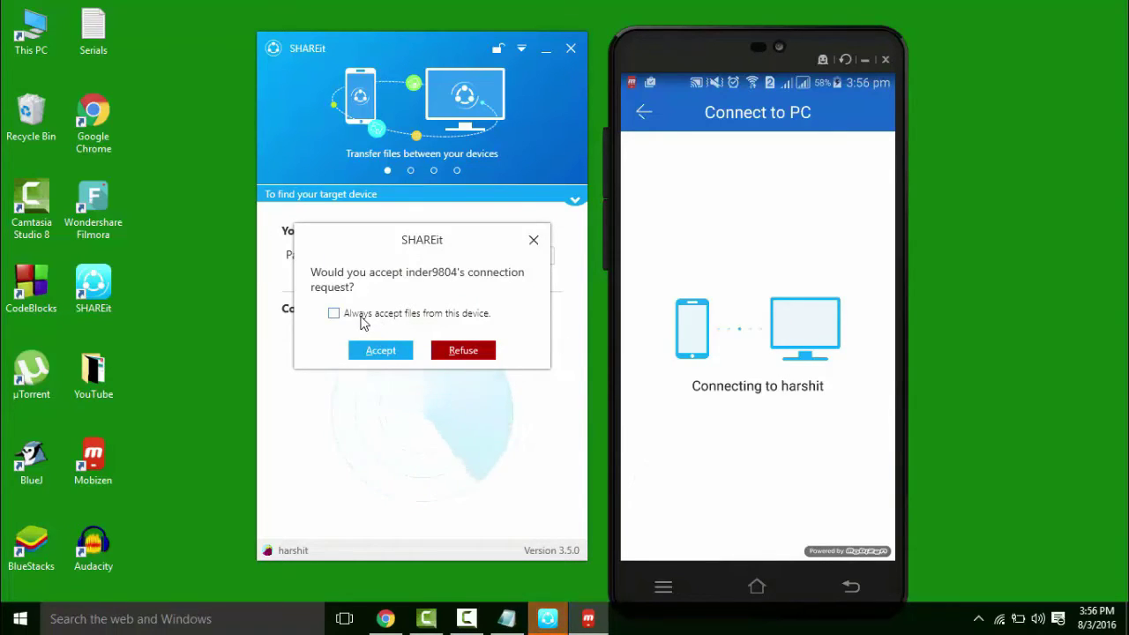
# Accept the phone's connection request on the PC so the two videos start arriving.
pyautogui.moveTo(397, 351); pyautogui.dragTo(525, 375)
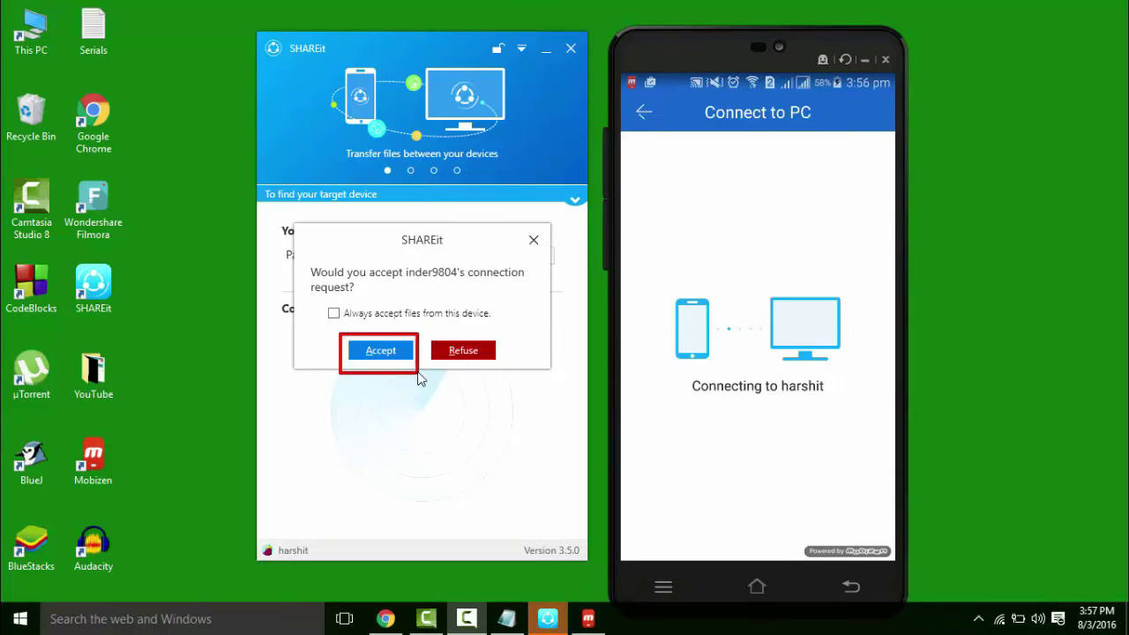
pyautogui.click(393, 354)
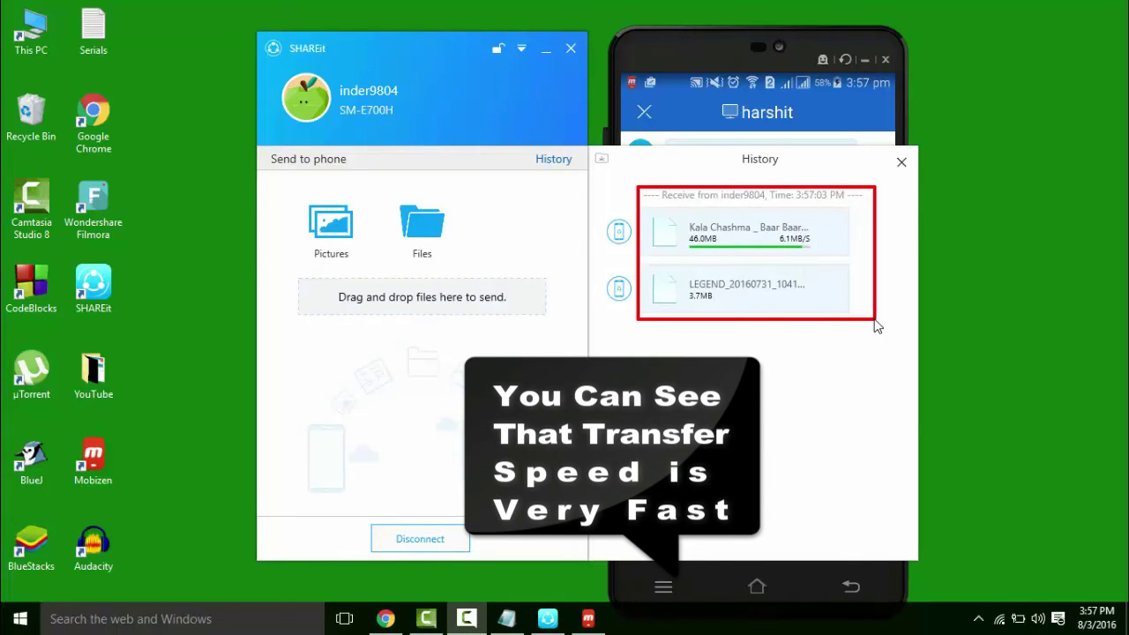
# Drag Serials.txt from the desktop into SHAREit's drop area to send it to the phone.
pyautogui.click(732, 58)
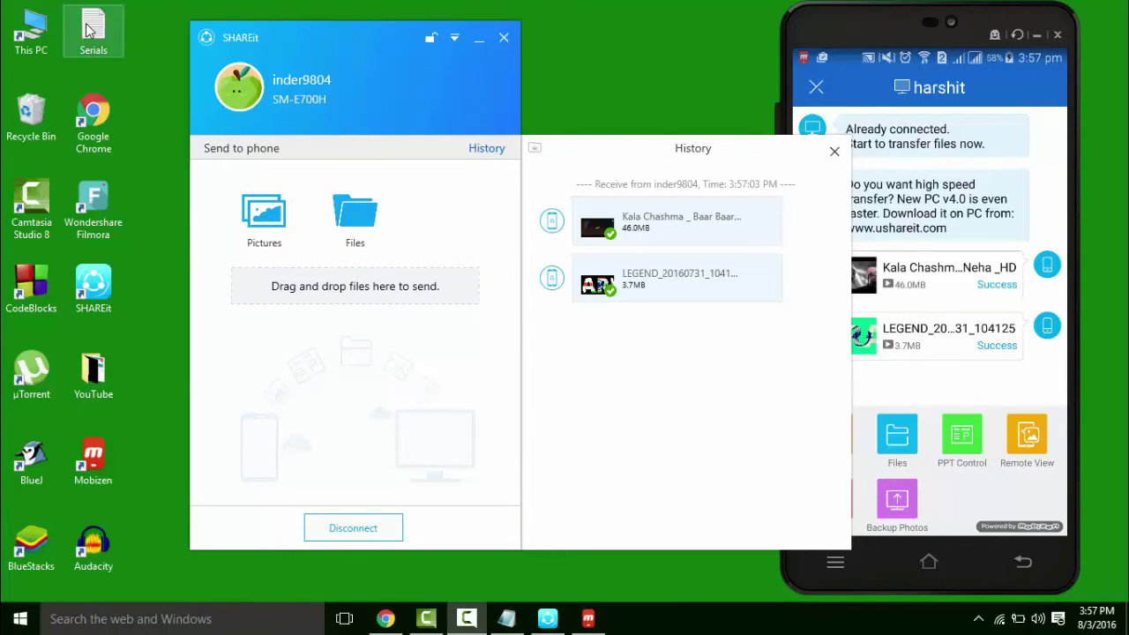
pyautogui.moveTo(85, 28); pyautogui.dragTo(179, 159)
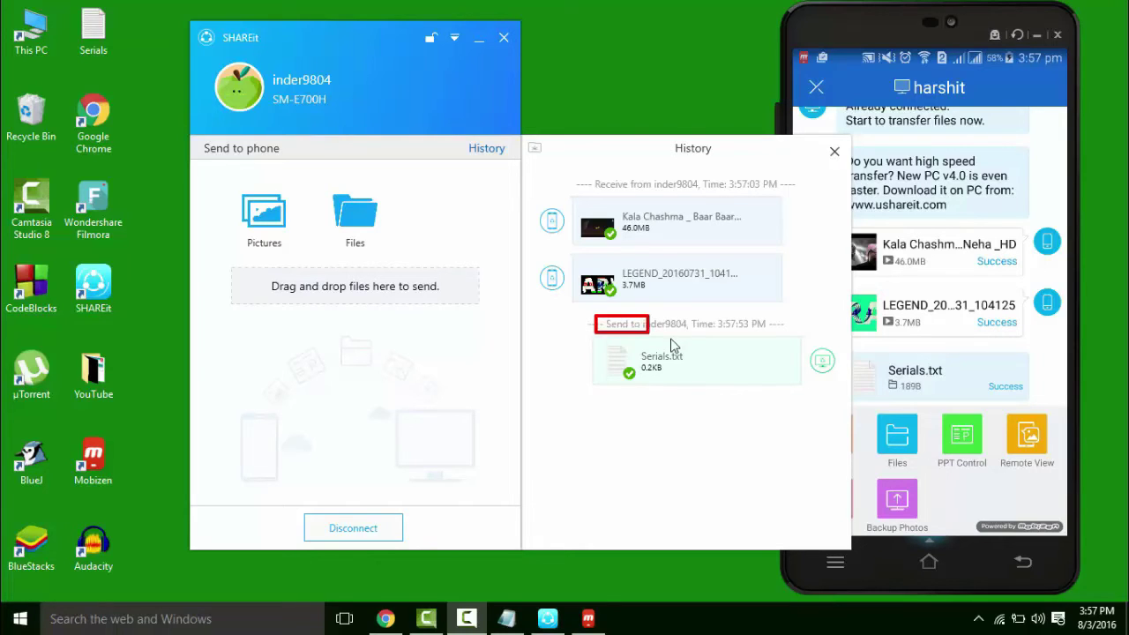
pyautogui.moveTo(672, 344); pyautogui.dragTo(810, 340)
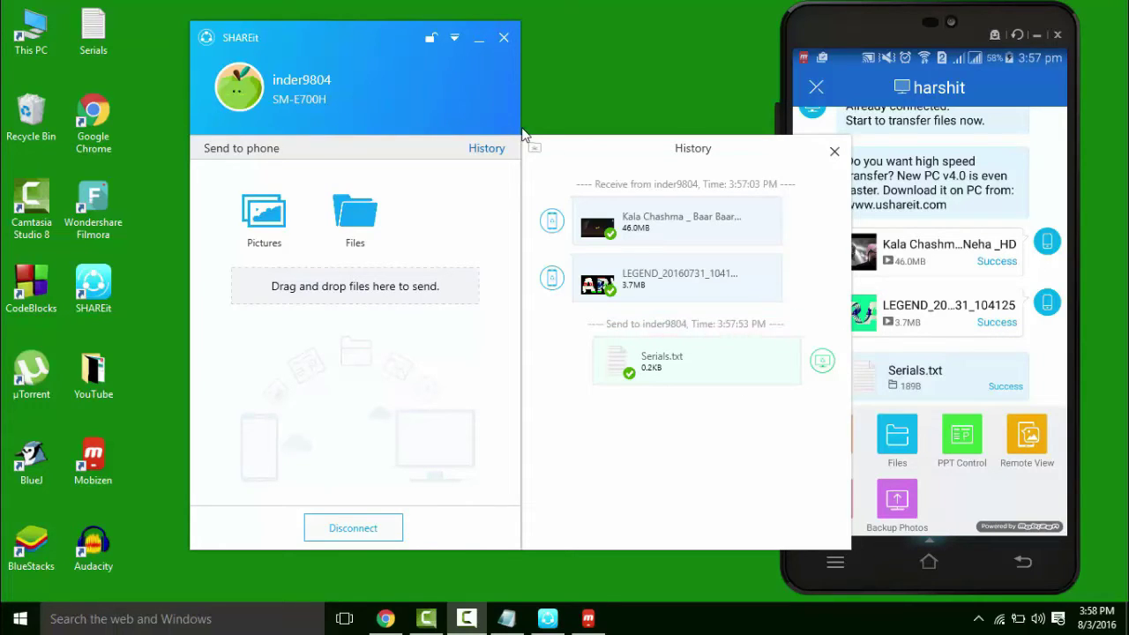
pyautogui.moveTo(579, 162); pyautogui.dragTo(804, 196)
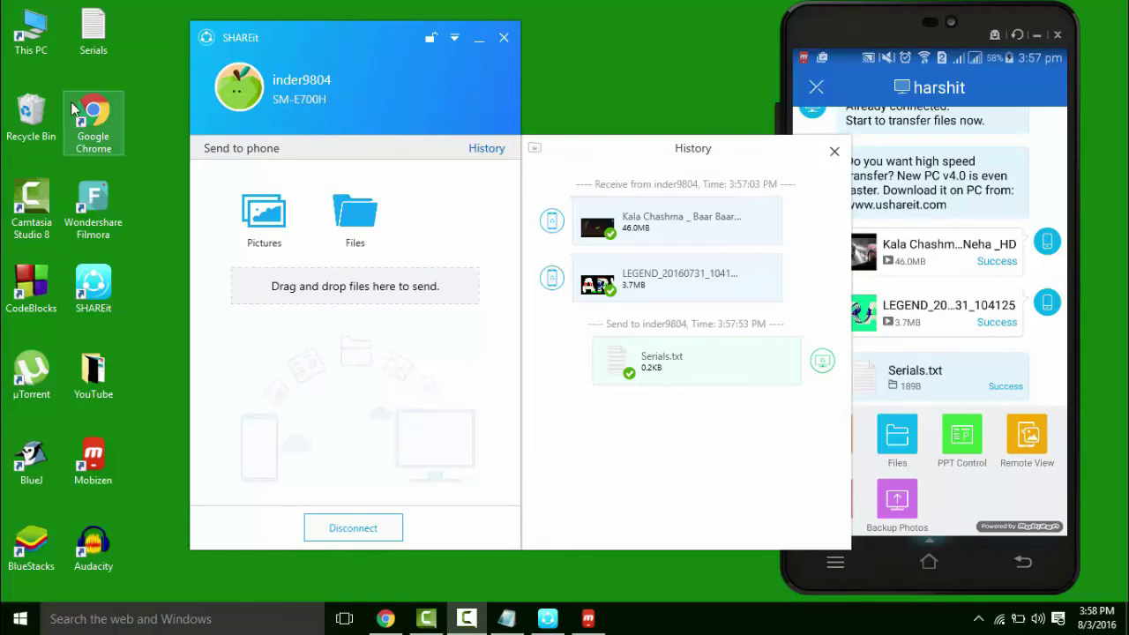
# Send the 24 MB second screenrecorder video from the YouTube folder to the phone, then minimize Explorer and close History.
pyautogui.doubleClick(94, 375)
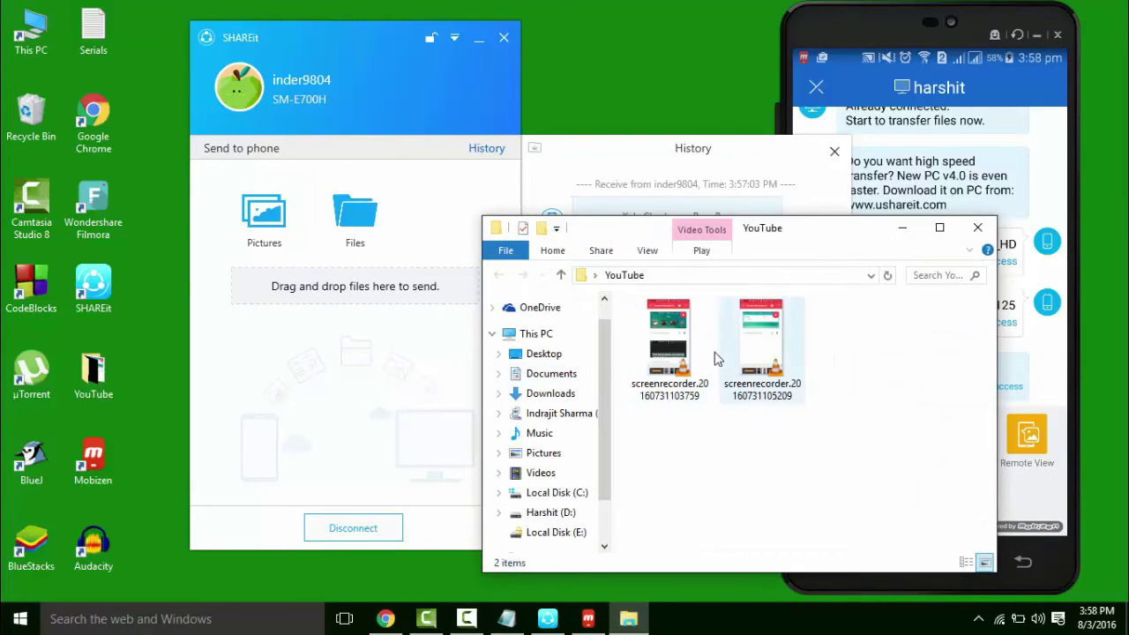
pyautogui.click(765, 357)
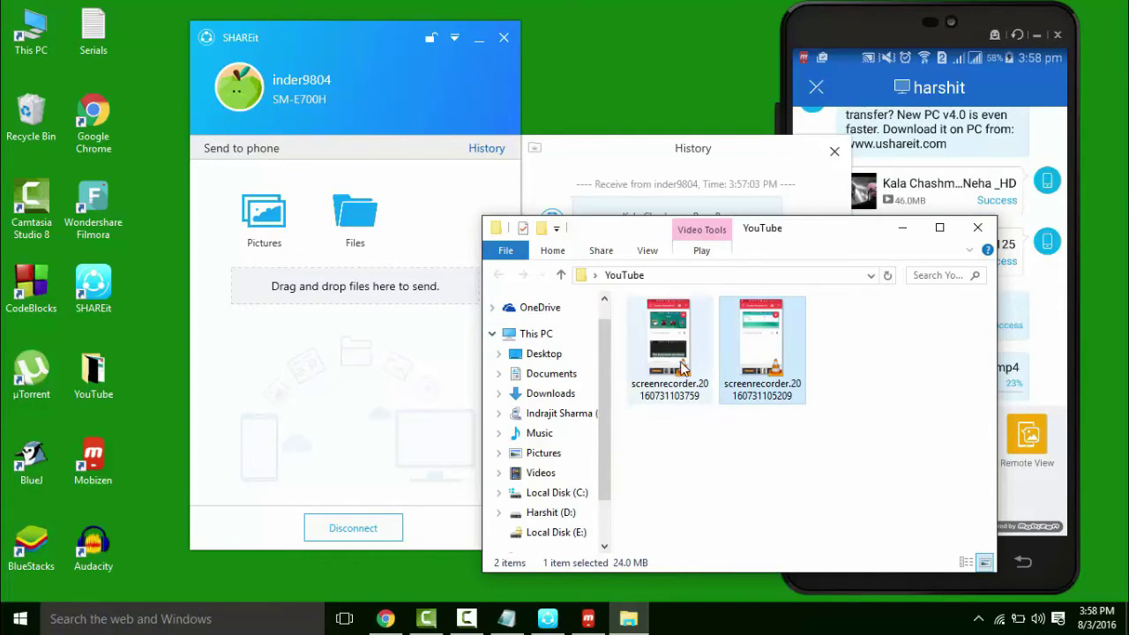
pyautogui.click(909, 229)
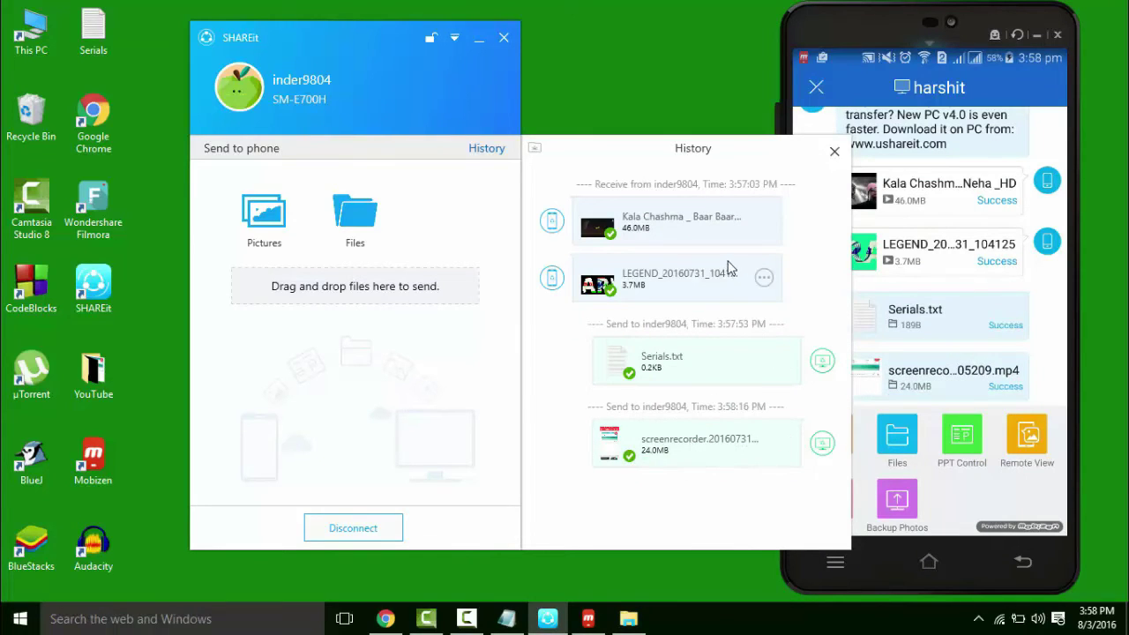
pyautogui.click(834, 154)
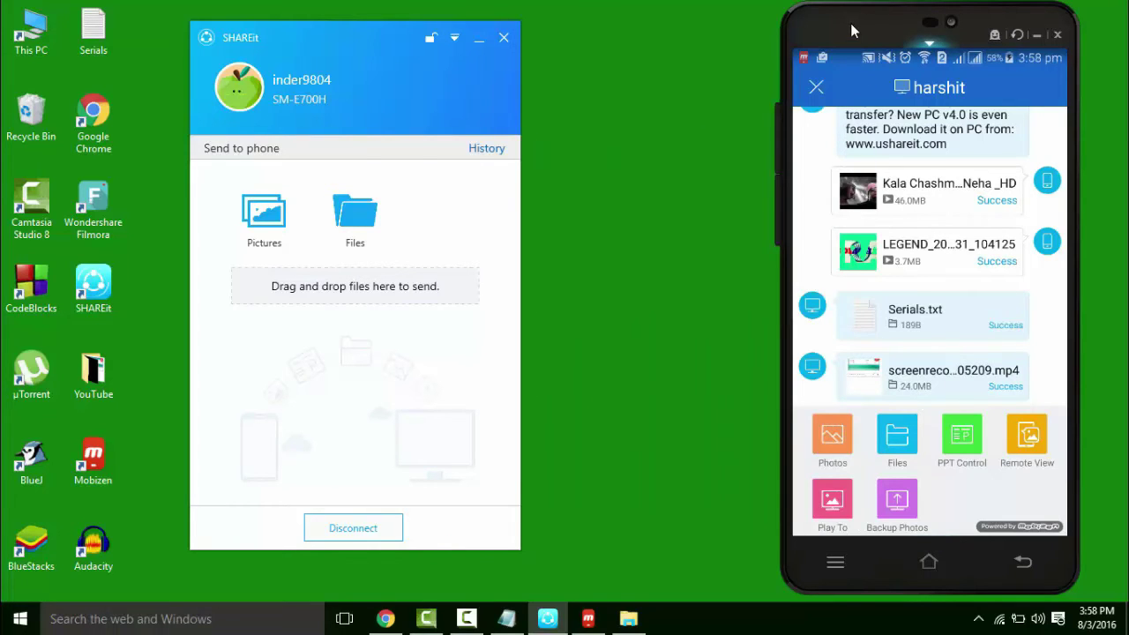
# Back up the phone's Camera folder, seven photos totaling 9.9 MB, to the PC via Backup Photos.
pyautogui.moveTo(852, 31); pyautogui.dragTo(522, 31)
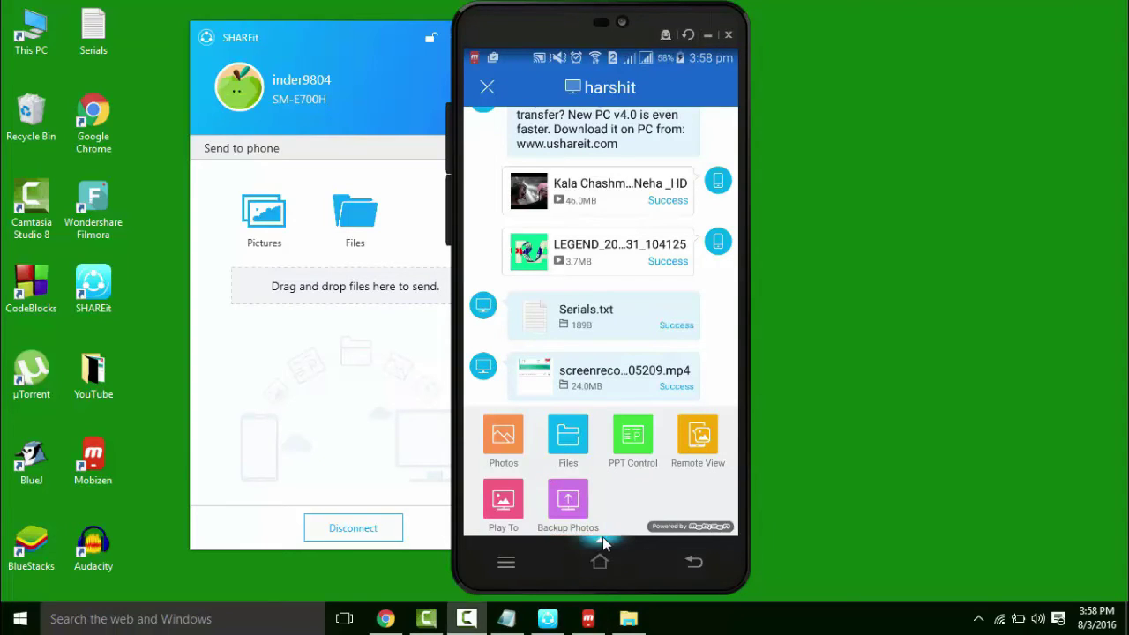
pyautogui.click(569, 501)
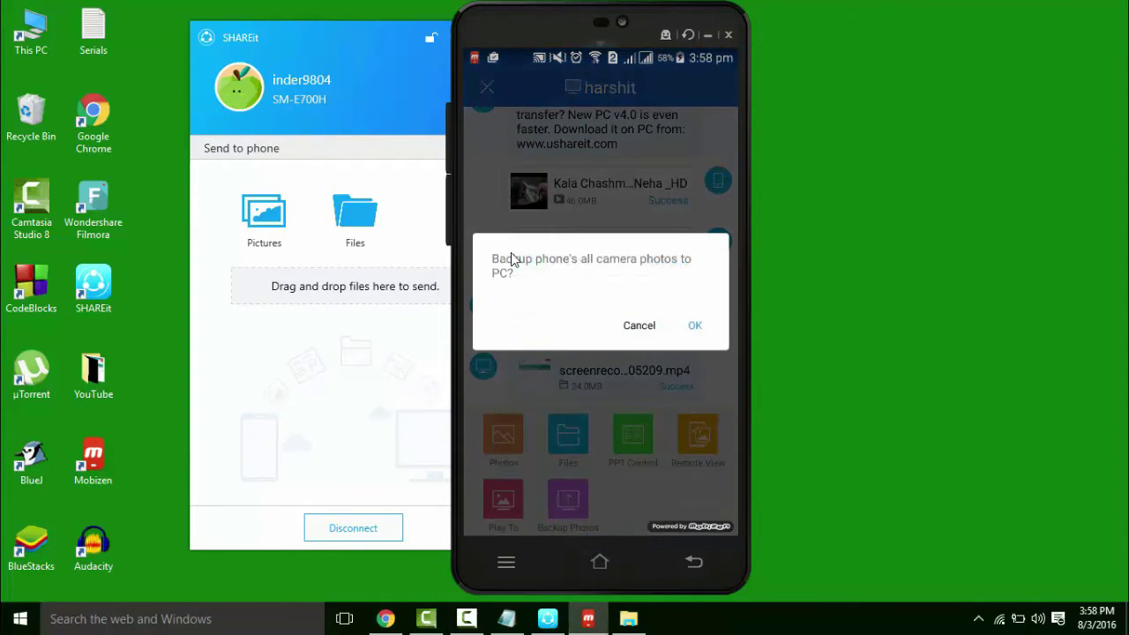
pyautogui.moveTo(491, 254)
pyautogui.mouseDown()
pyautogui.moveTo(661, 316)
pyautogui.moveTo(710, 303)
pyautogui.mouseUp()
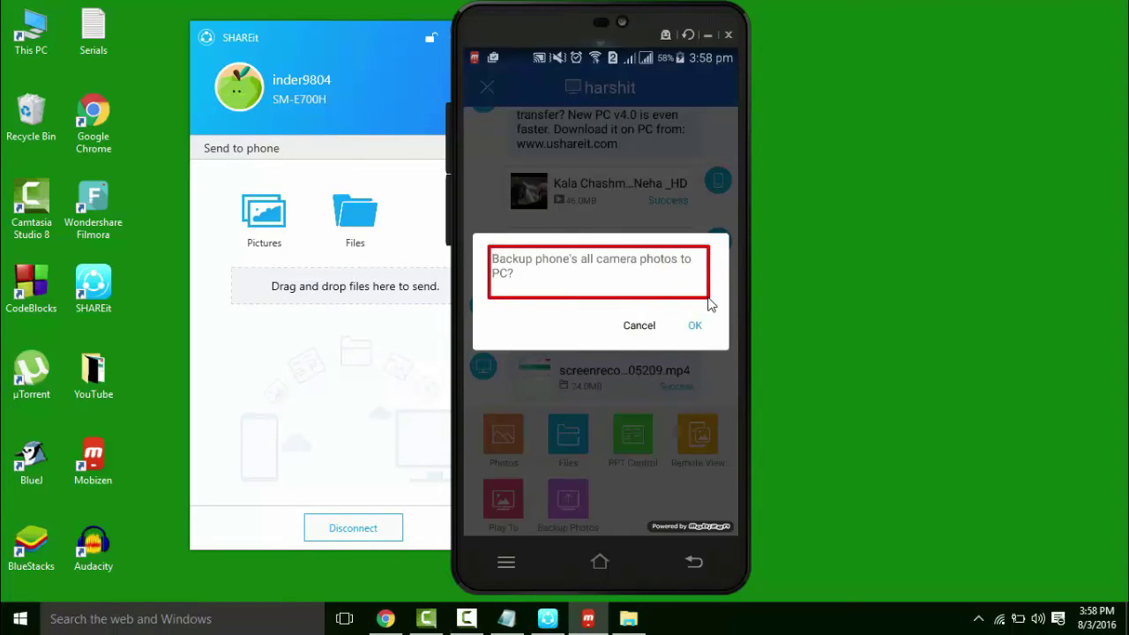
pyautogui.click(694, 325)
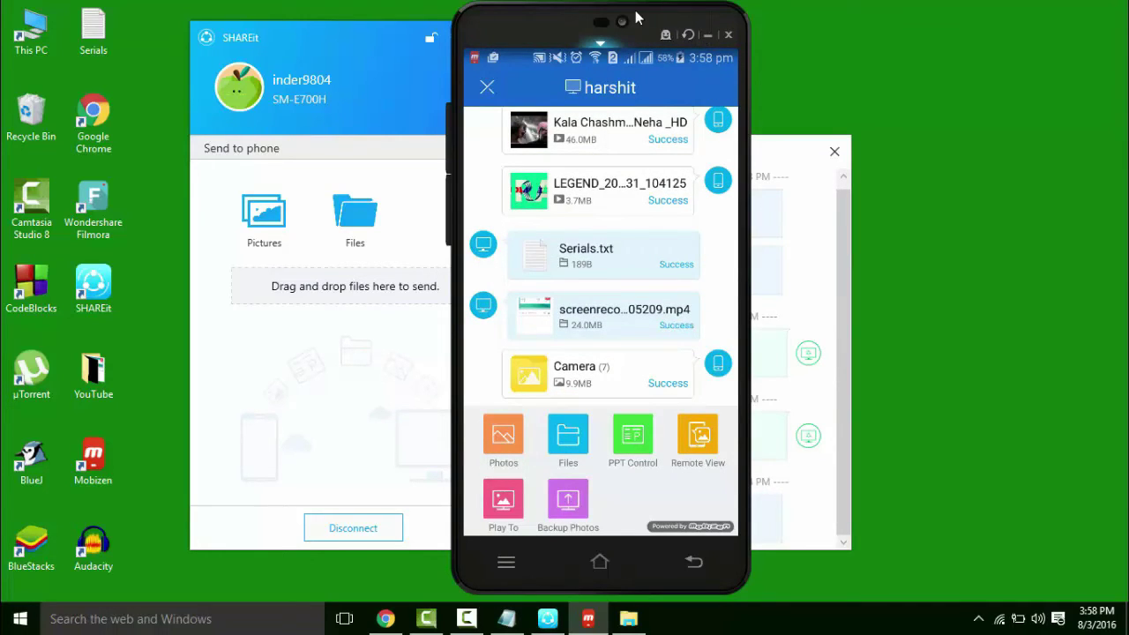
pyautogui.moveTo(706, 34)
pyautogui.mouseDown()
pyautogui.moveTo(1018, 16)
pyautogui.moveTo(684, 16)
pyautogui.mouseUp()
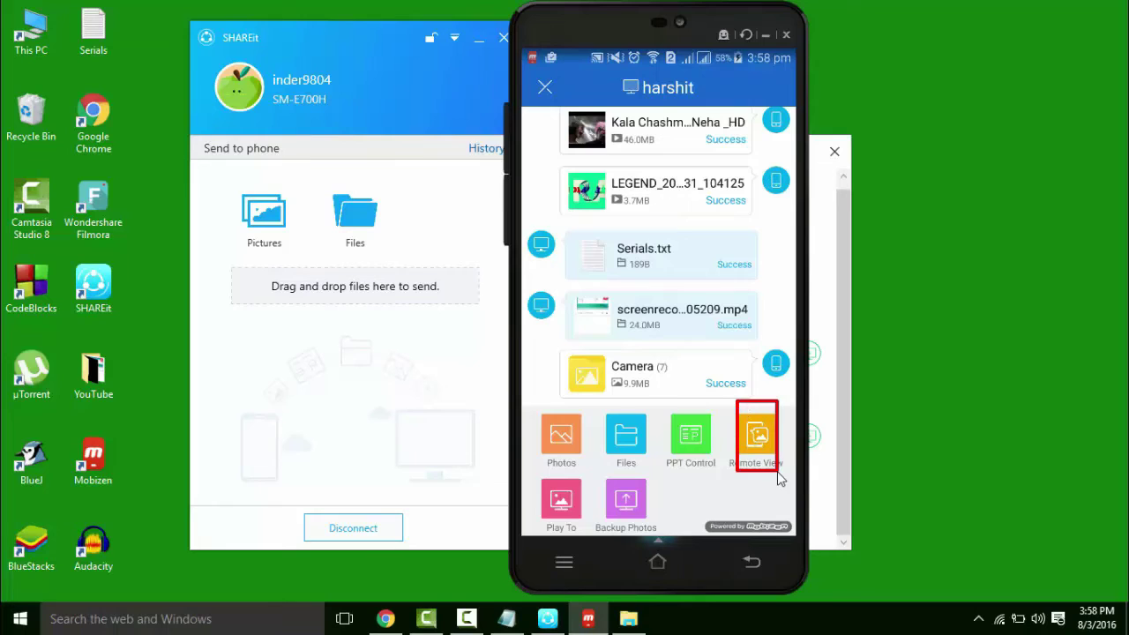
# Request Remote View from the phone and accept the browsing request in SHAREit on the PC.
pyautogui.click(757, 437)
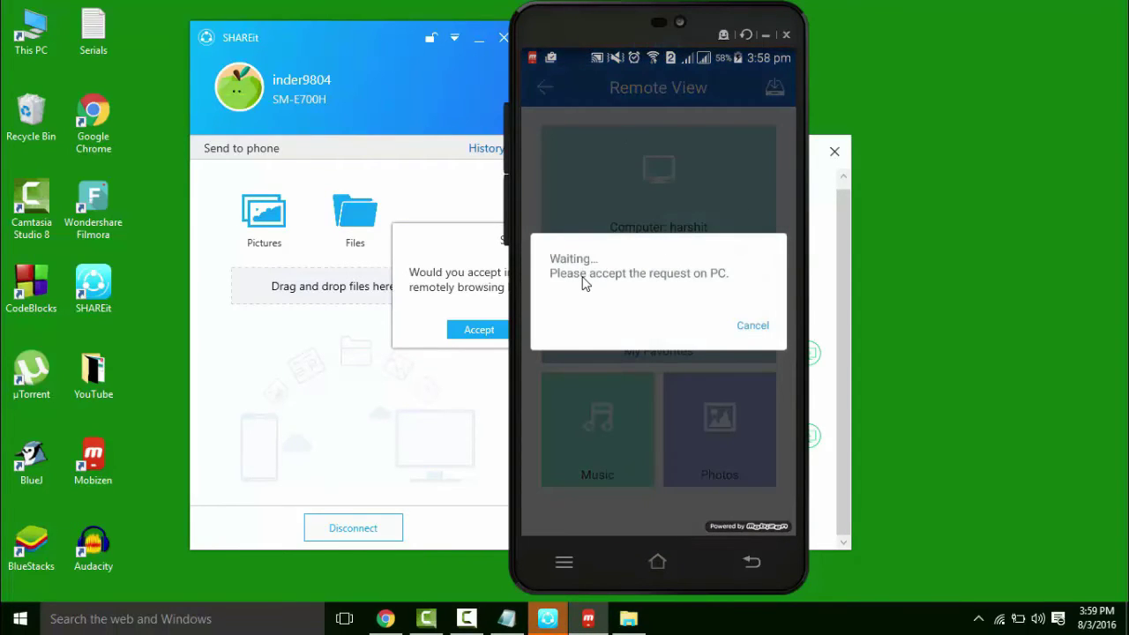
pyautogui.moveTo(600, 33); pyautogui.dragTo(770, 30)
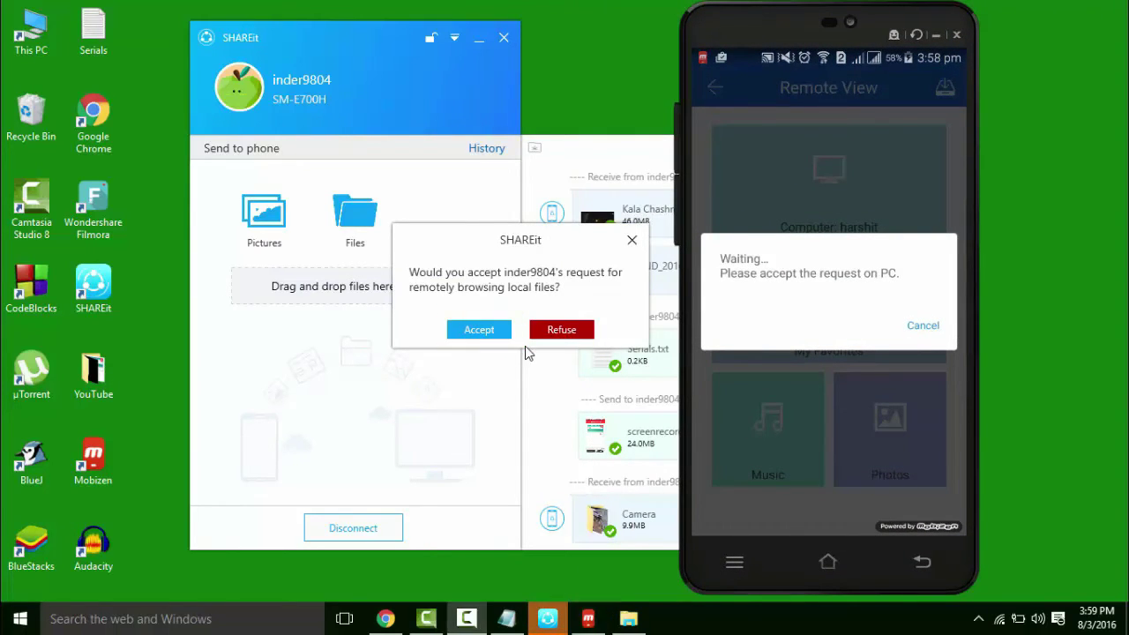
pyautogui.click(487, 330)
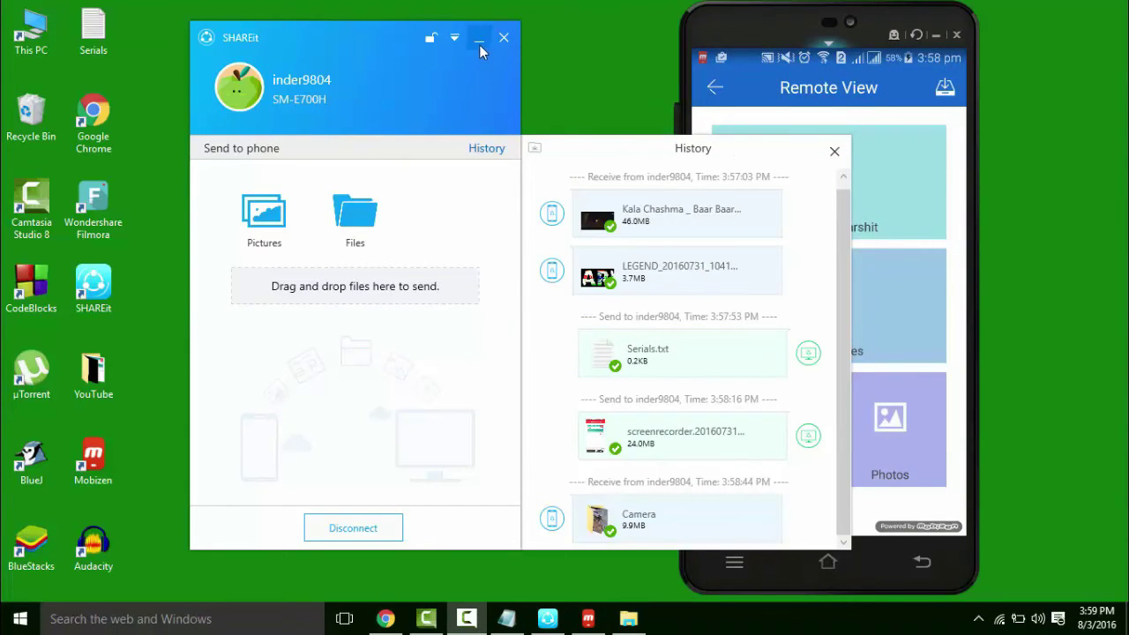
pyautogui.moveTo(399, 52); pyautogui.dragTo(218, 44)
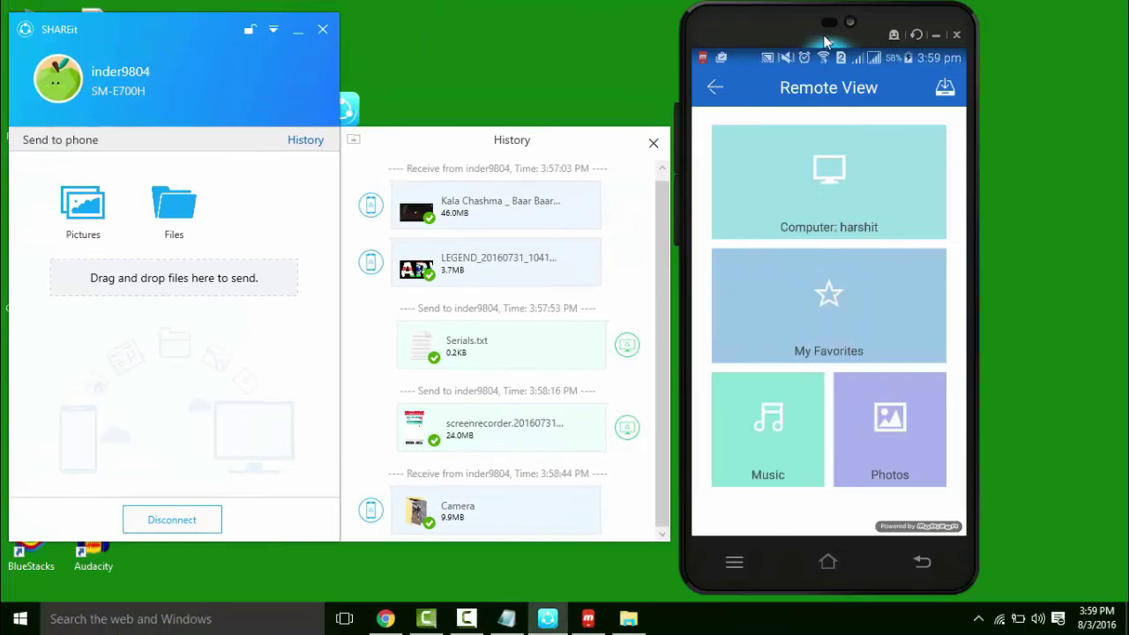
# From the phone, browse the PC to D:\download\SONGS and show a song's download option.
pyautogui.moveTo(774, 23); pyautogui.dragTo(710, 22)
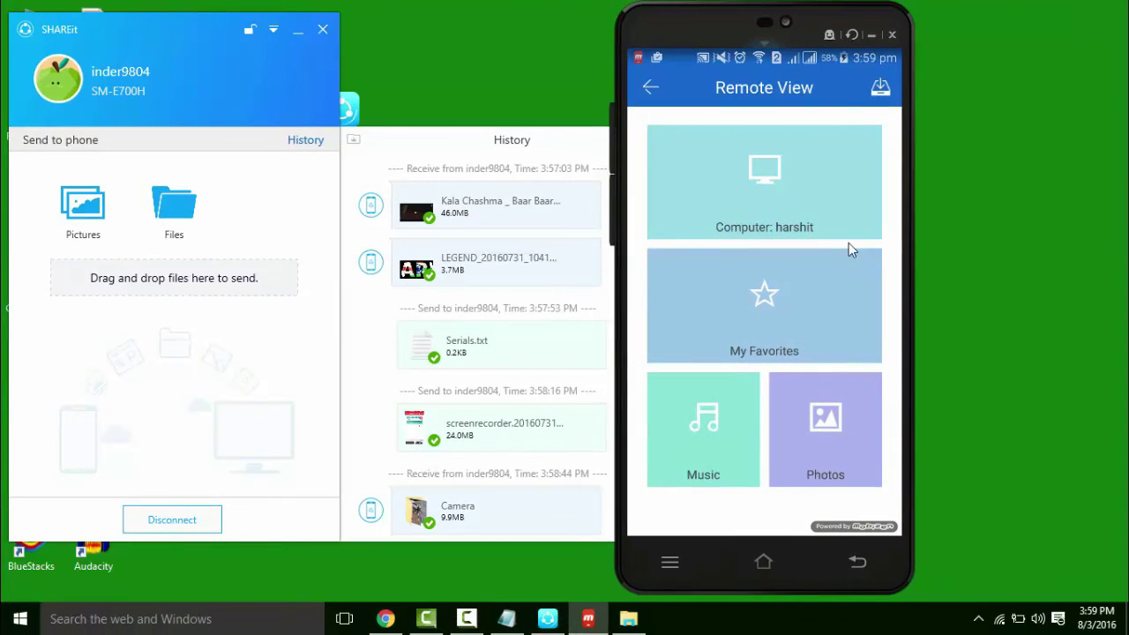
pyautogui.click(755, 181)
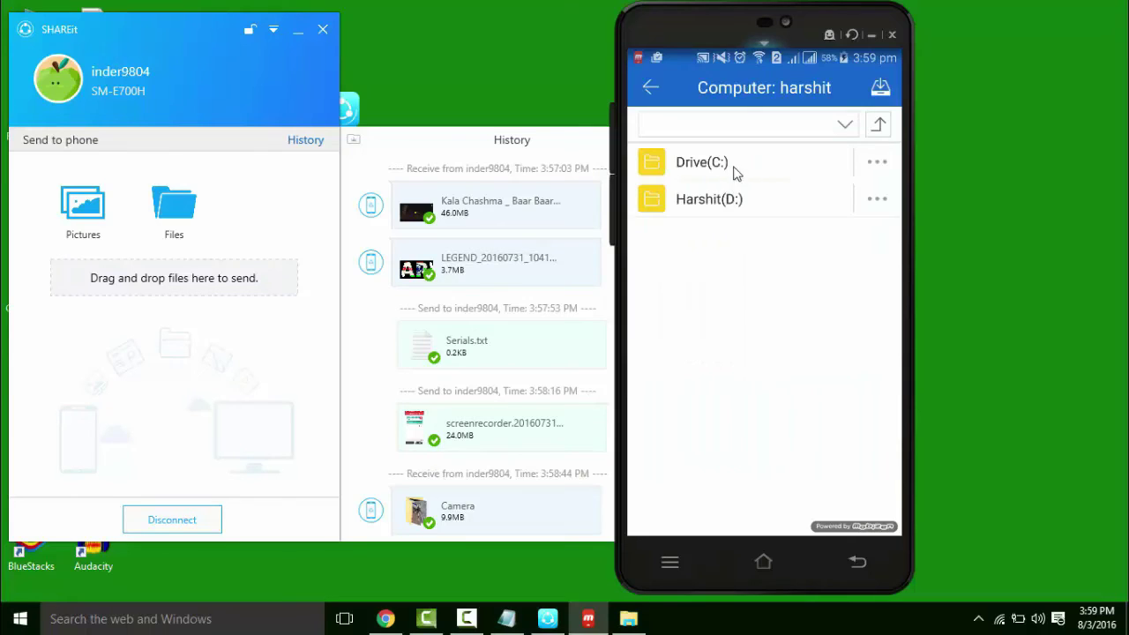
pyautogui.click(732, 201)
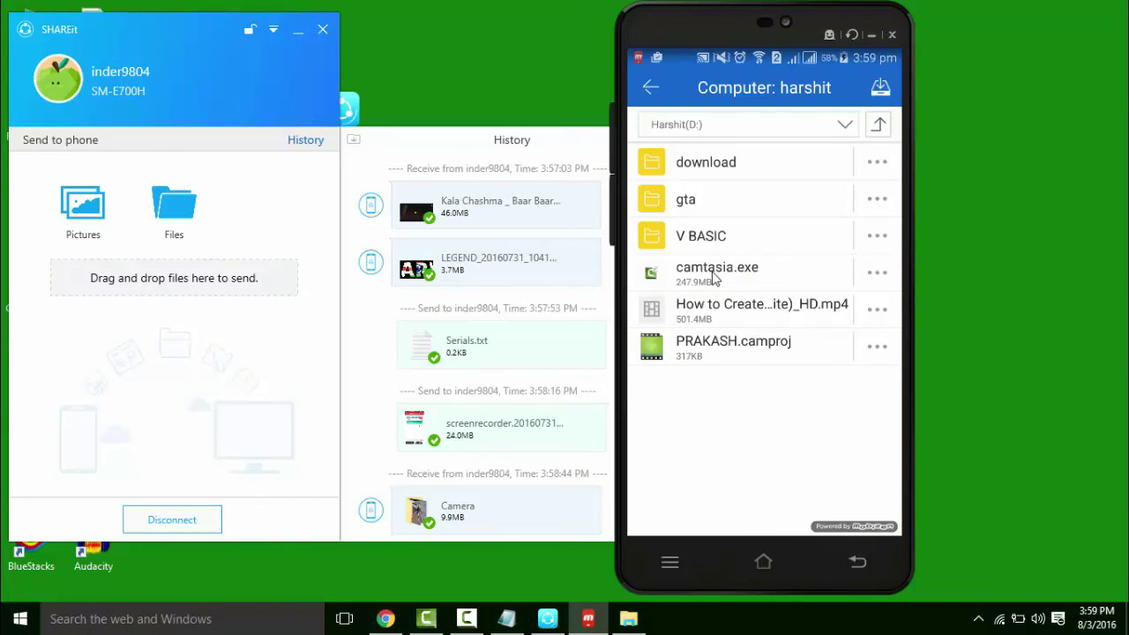
pyautogui.click(716, 170)
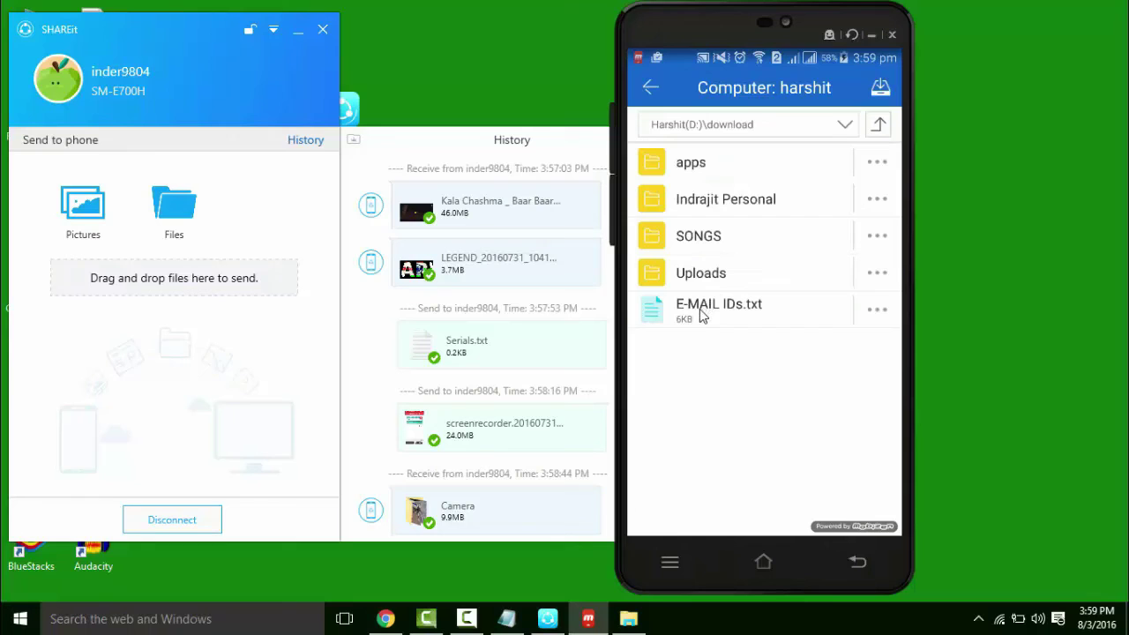
pyautogui.click(711, 247)
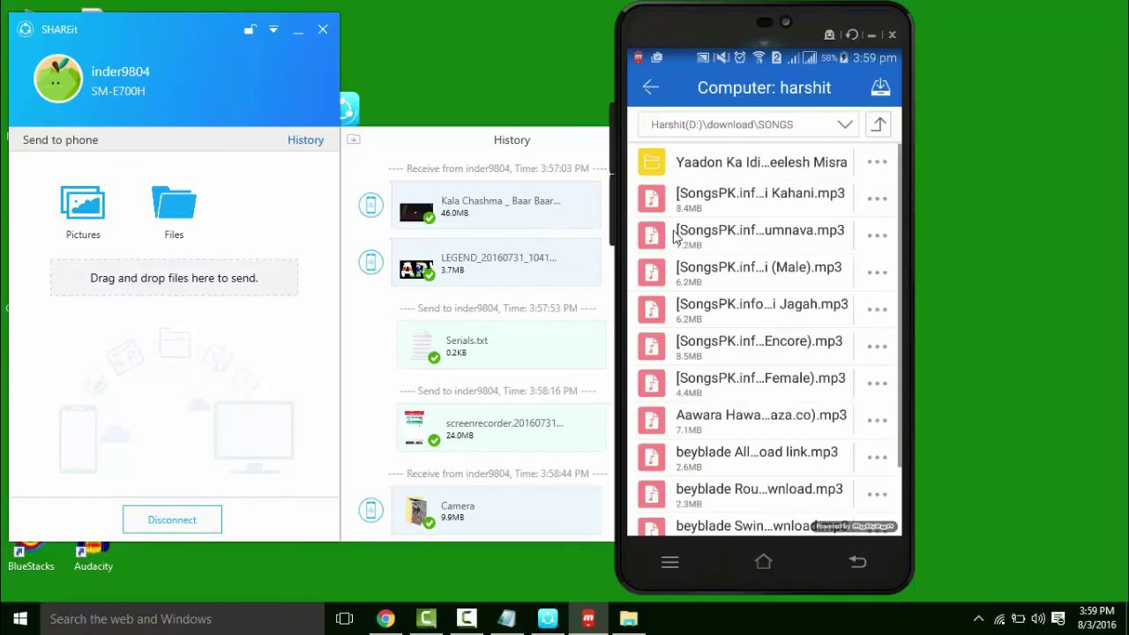
pyautogui.click(877, 310)
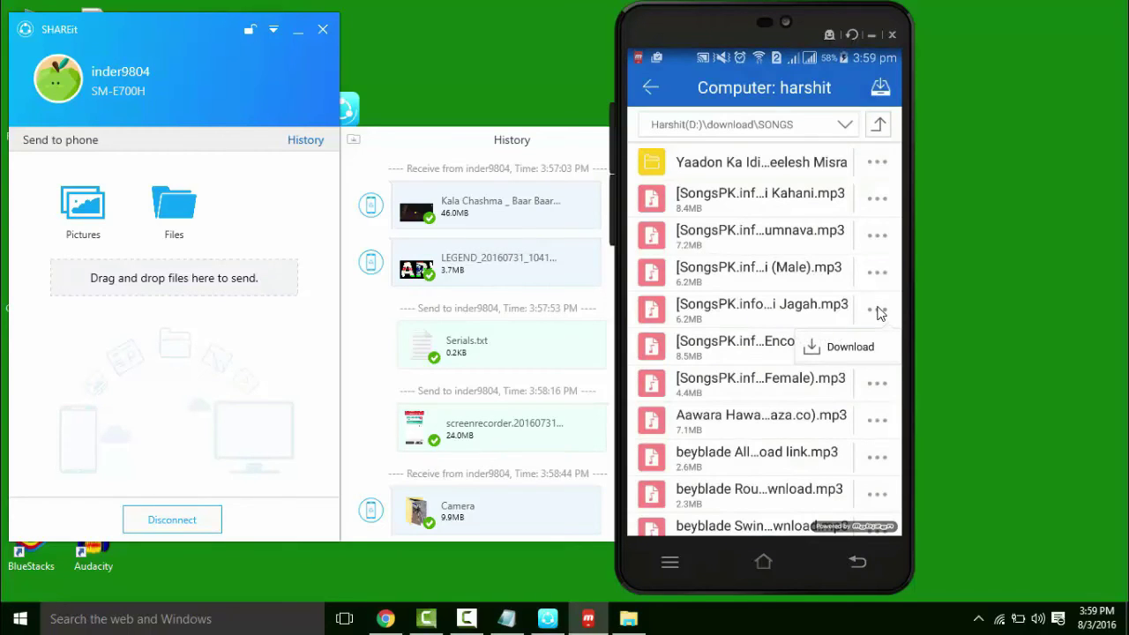